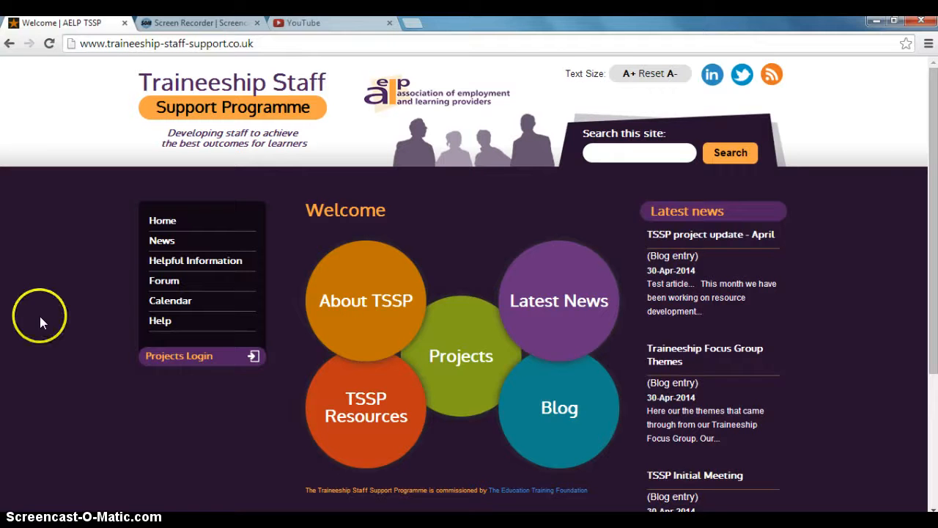
Open the projects login and sign in with the account username and password.
{"action": "left_click", "coordinate": [157, 357]}
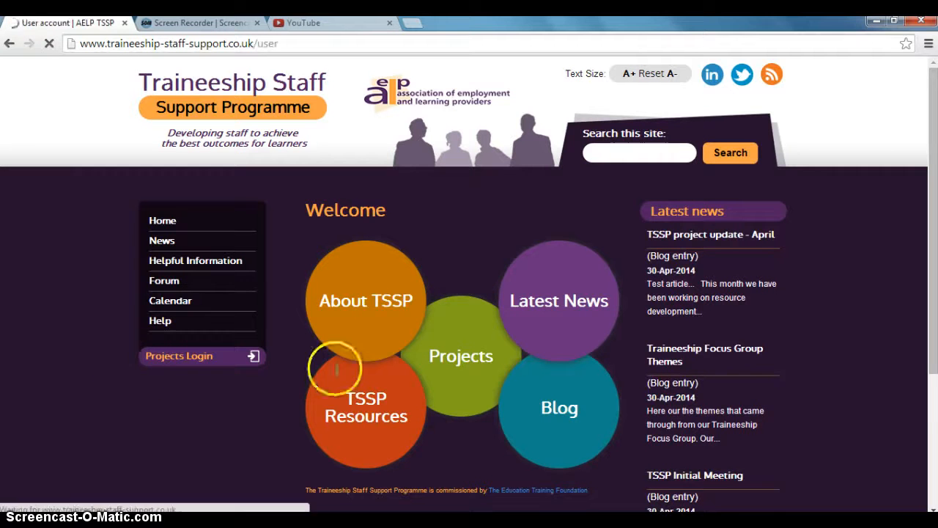
{"action": "left_click", "coordinate": [389, 315]}
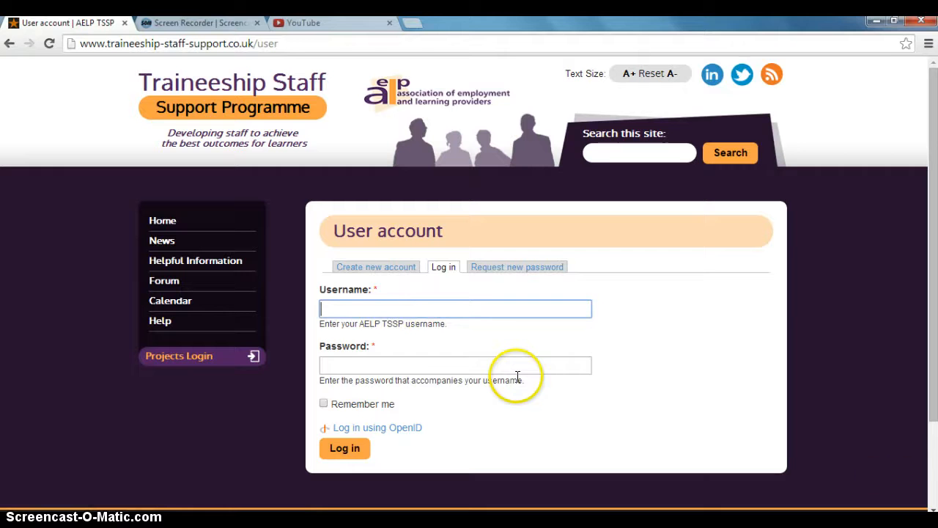
{"action": "type", "text": "Tim"}
{"action": "left_click", "coordinate": [443, 328]}
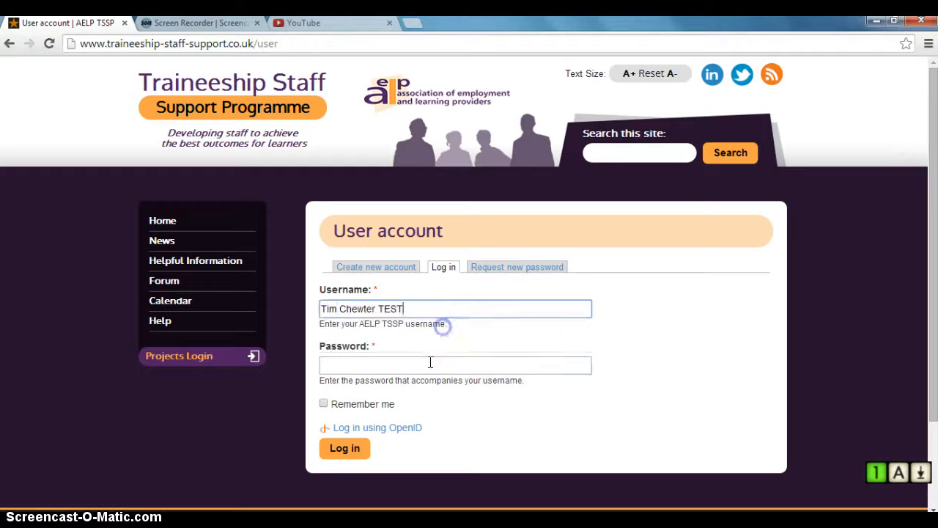
{"action": "left_click", "coordinate": [429, 364]}
{"action": "type", "text": "**"}
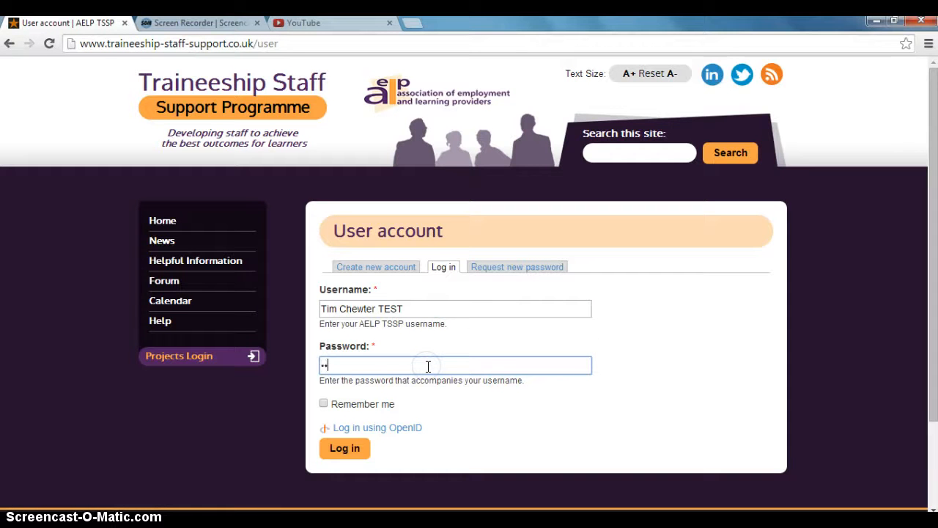
{"action": "type", "text": "****"}
{"action": "key", "text": "Return"}
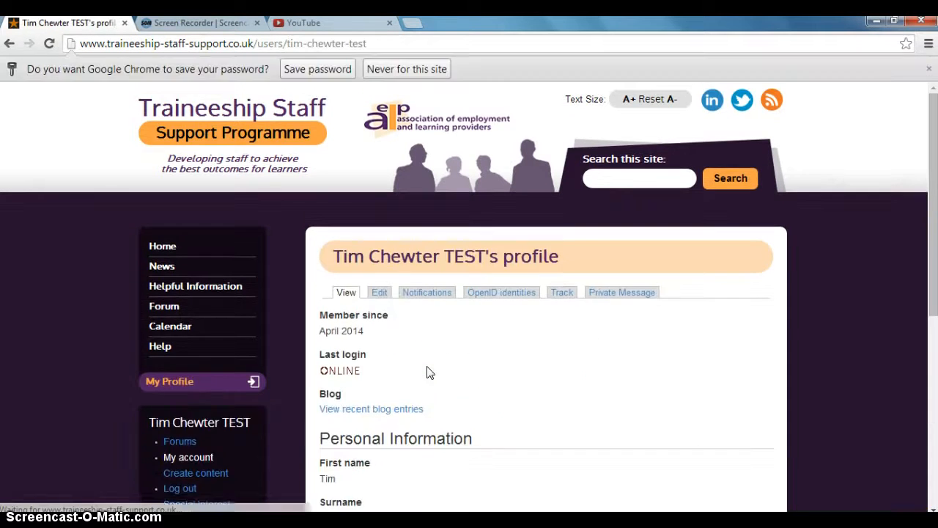
Return to the home page and open the "TSSP project update - April" news article.
{"action": "left_click", "coordinate": [422, 360]}
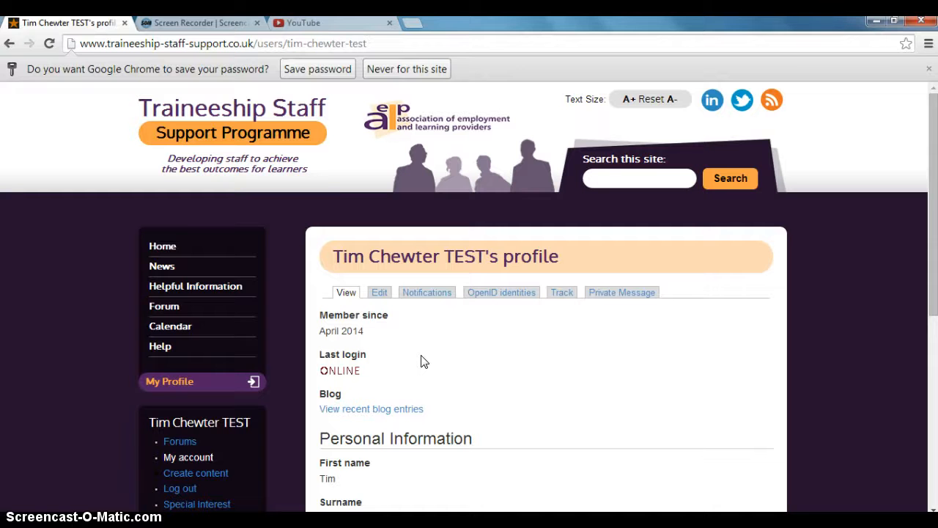
{"action": "left_click", "coordinate": [352, 253]}
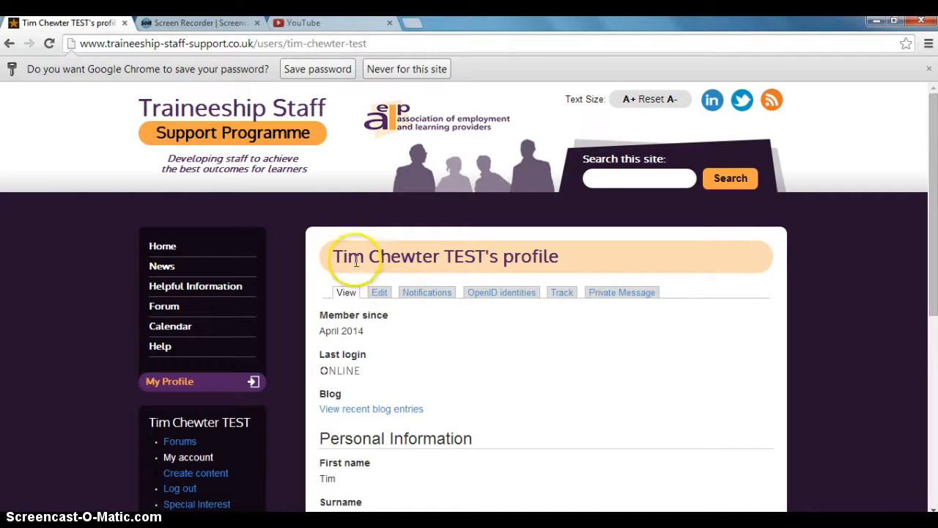
{"action": "left_click", "coordinate": [162, 243]}
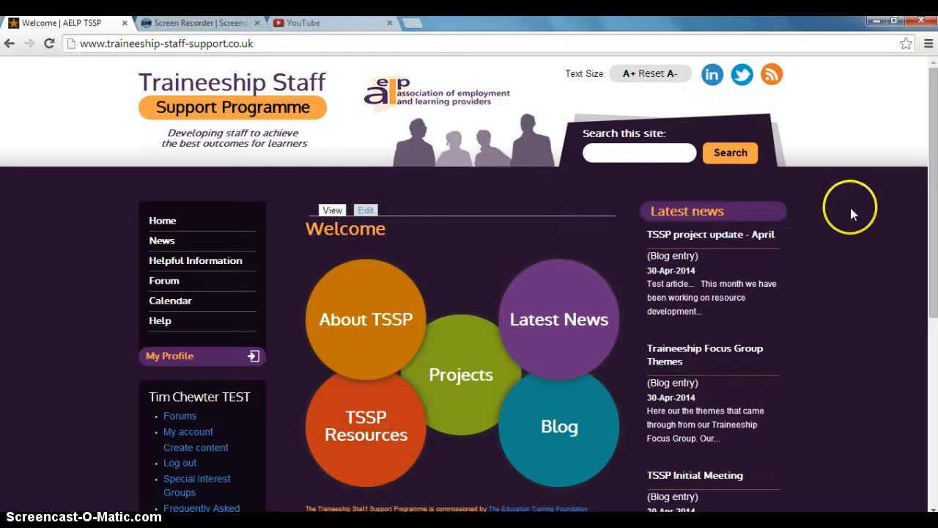
{"action": "left_click", "coordinate": [730, 236]}
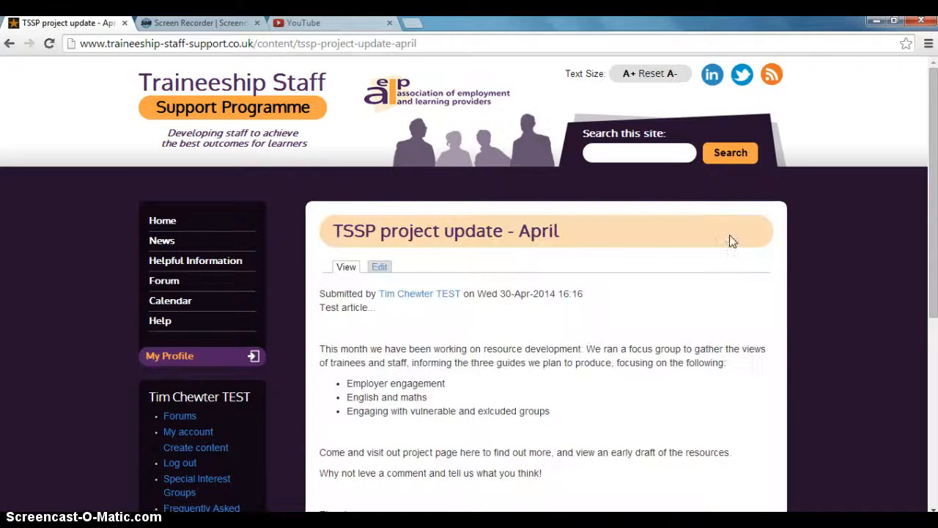
{"action": "scroll", "coordinate": [715, 285], "scroll_direction": "down", "scroll_amount": 1}
{"action": "scroll", "coordinate": [498, 293], "scroll_direction": "up", "scroll_amount": 1}
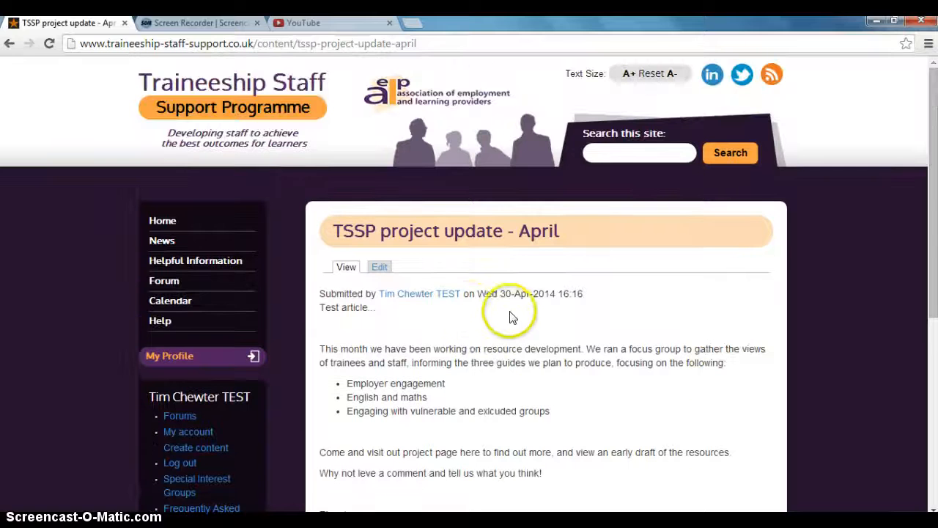
Copy the April project update article's web address.
{"action": "left_click", "coordinate": [447, 44]}
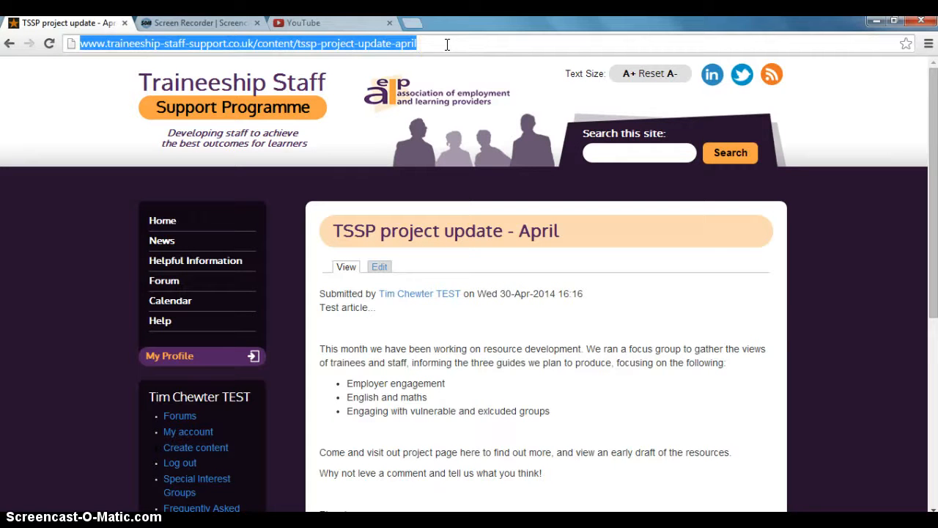
{"action": "right_click", "coordinate": [379, 44]}
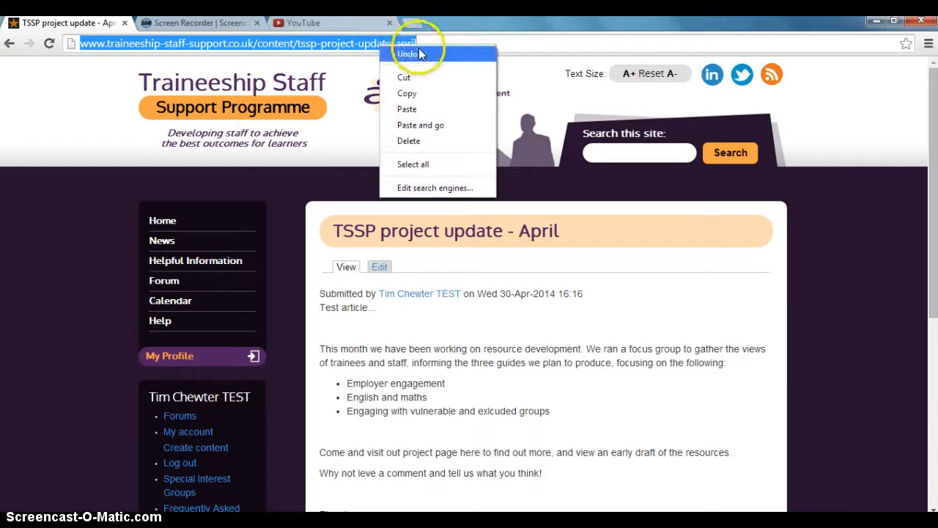
{"action": "left_click", "coordinate": [410, 93]}
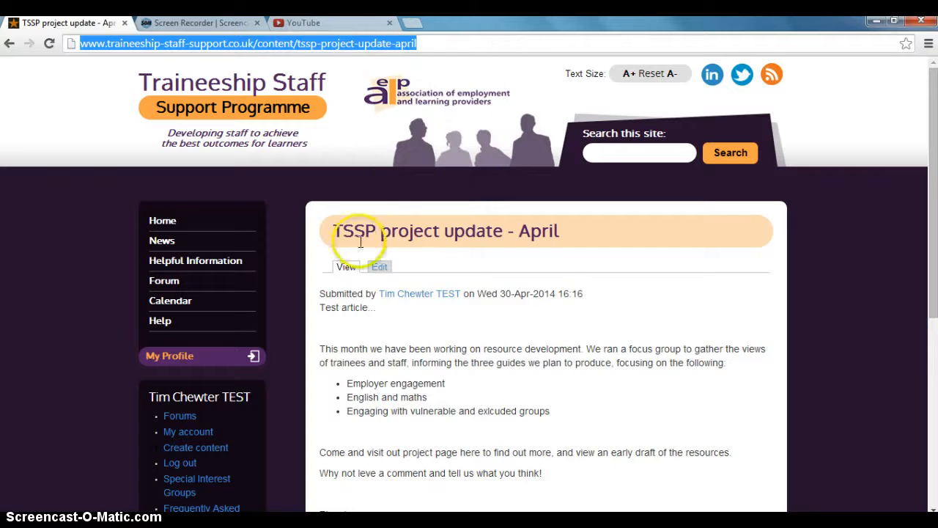
Go through Home and Projects to the TSSP Consultancy Service page.
{"action": "left_click", "coordinate": [162, 224]}
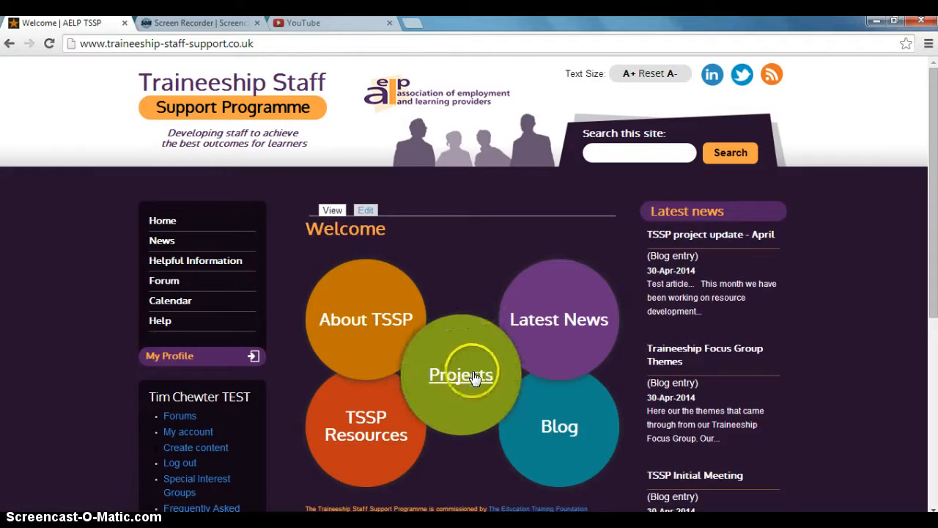
{"action": "left_click", "coordinate": [473, 376]}
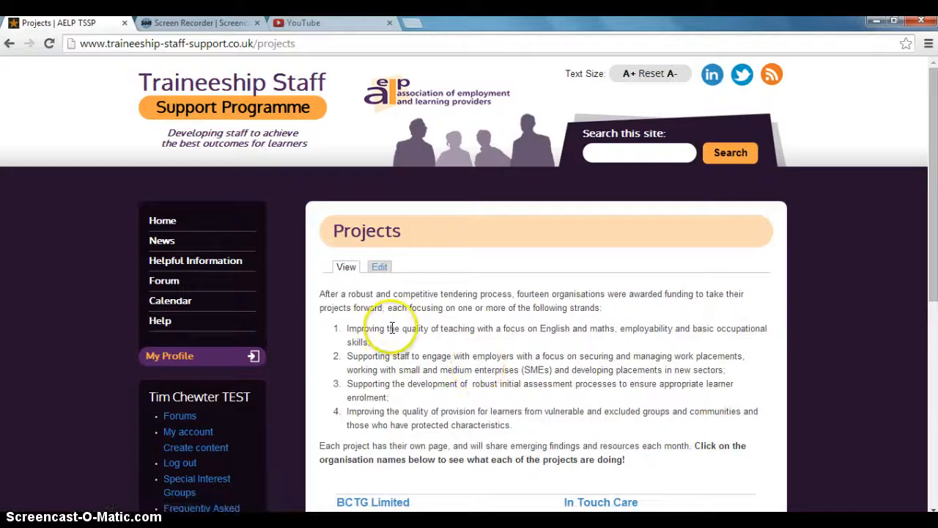
{"action": "scroll", "coordinate": [388, 328], "scroll_direction": "down", "scroll_amount": 3}
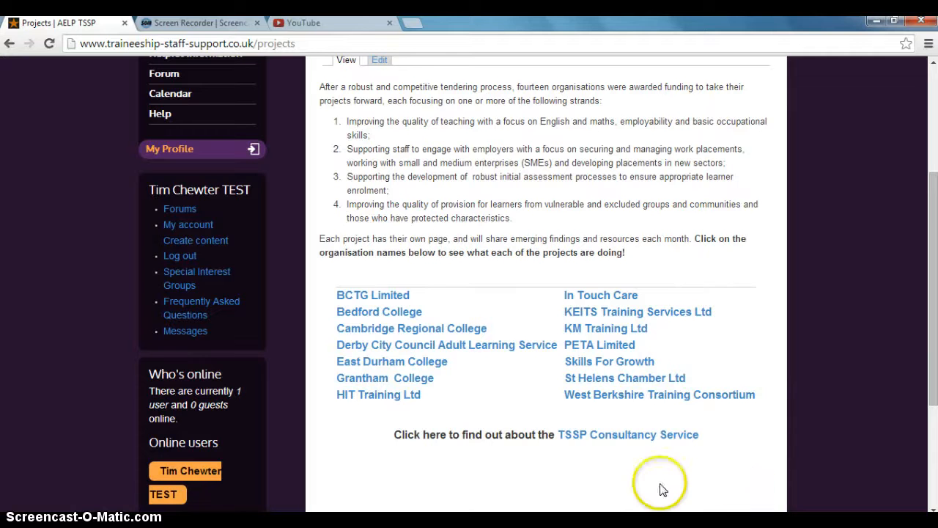
{"action": "left_click", "coordinate": [602, 440]}
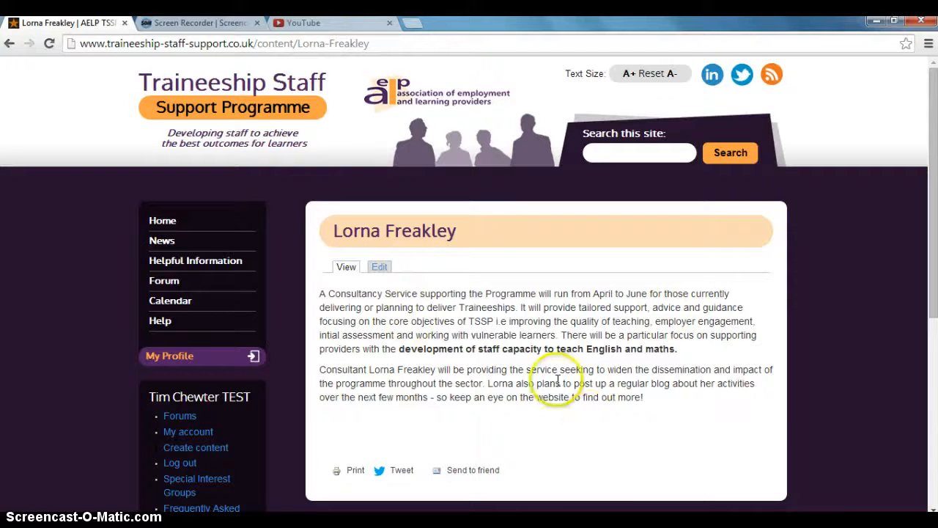
Open the consultancy service page for editing and place the cursor in the body below the existing text.
{"action": "scroll", "coordinate": [555, 383], "scroll_direction": "down", "scroll_amount": 1}
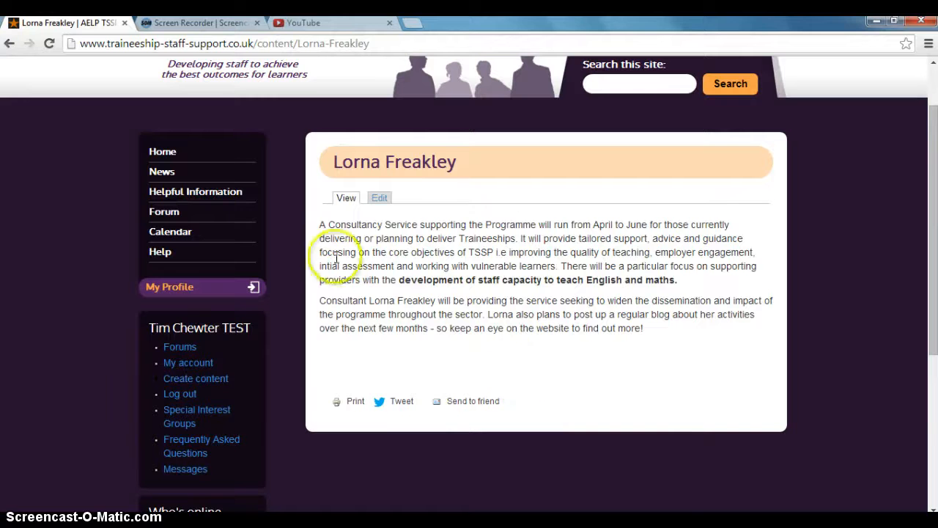
{"action": "left_click", "coordinate": [384, 198]}
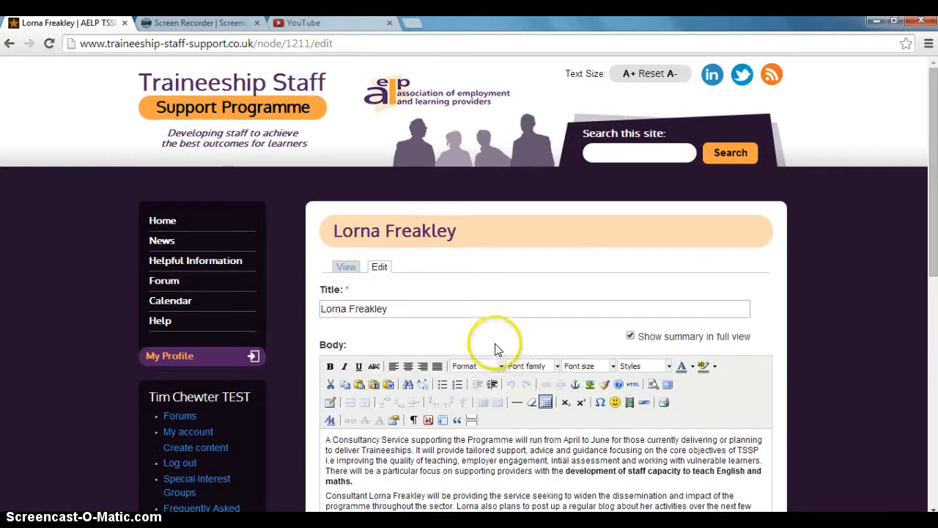
{"action": "scroll", "coordinate": [531, 350], "scroll_direction": "down", "scroll_amount": 2}
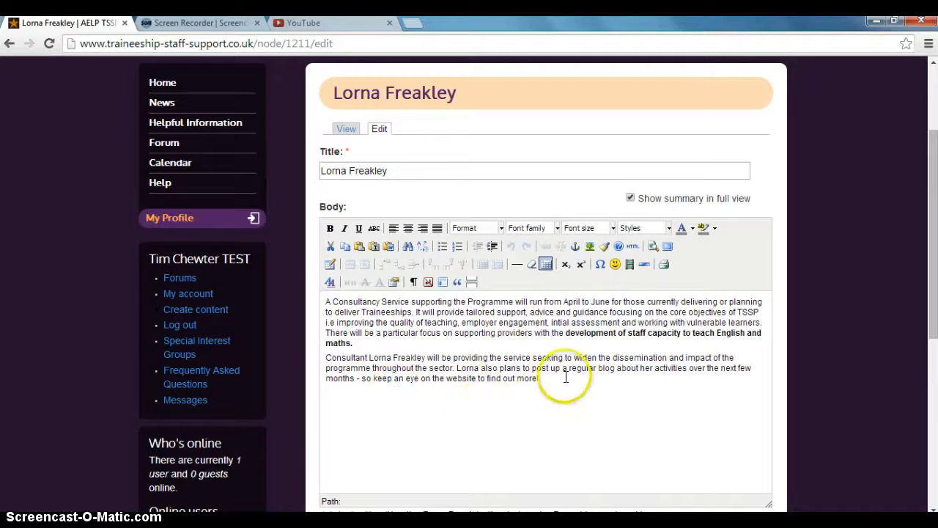
{"action": "scroll", "coordinate": [565, 376], "scroll_direction": "down", "scroll_amount": 2}
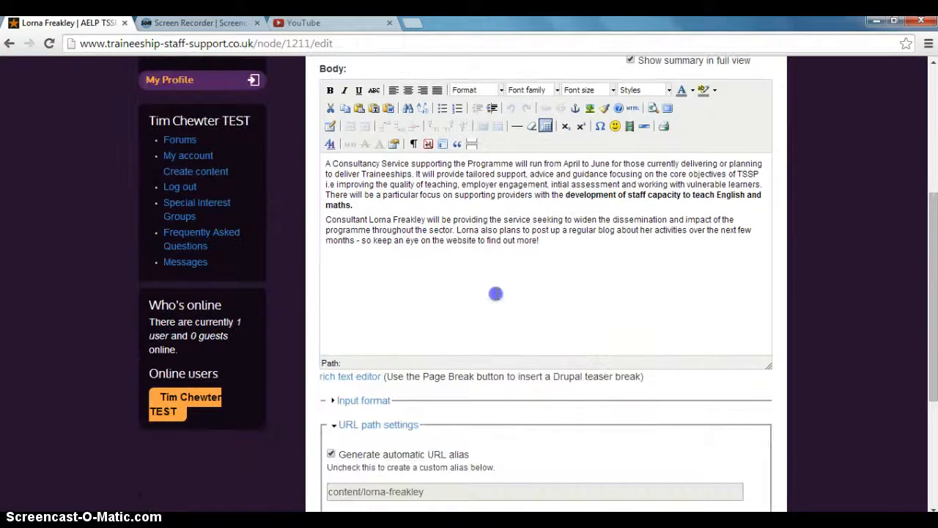
{"action": "left_click", "coordinate": [495, 294]}
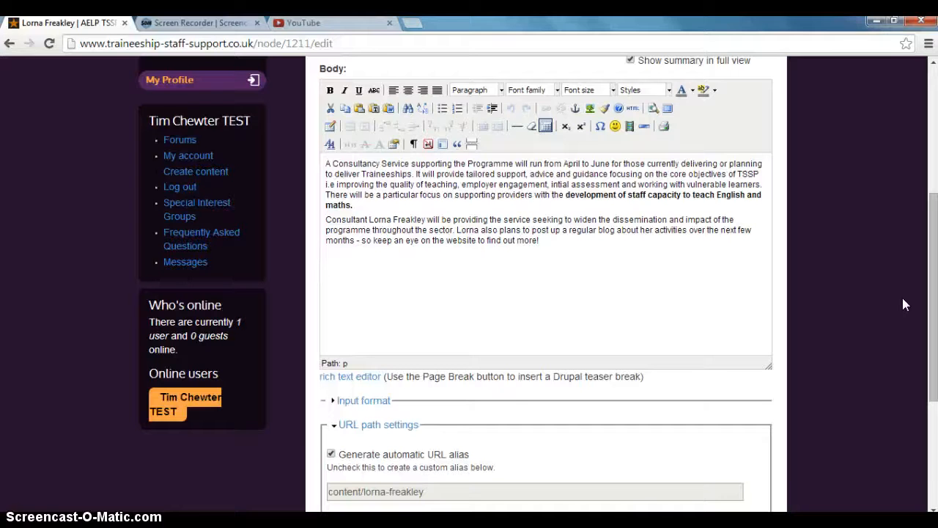
Add the sentence "Come and have a look at our new blog post for April - click here." to the body.
{"action": "type", "text": "Come and have "}
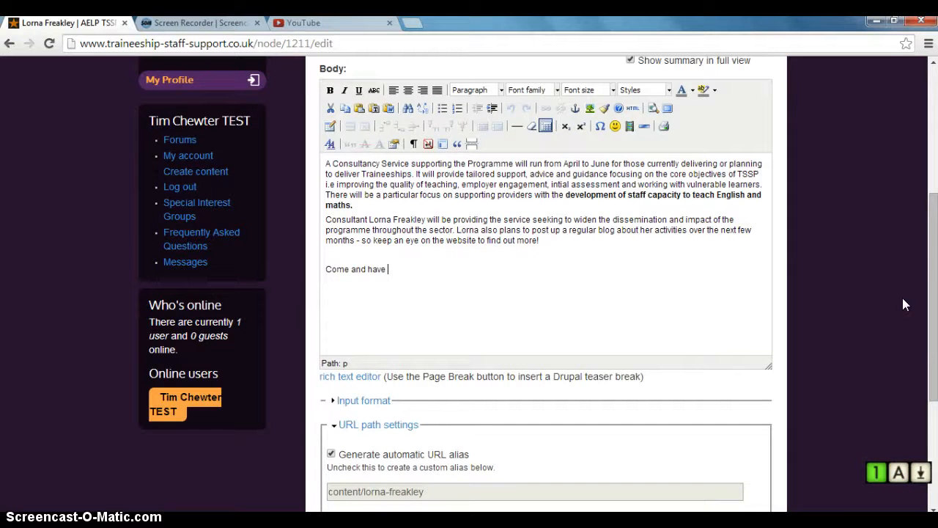
{"action": "type", "text": "a look a"}
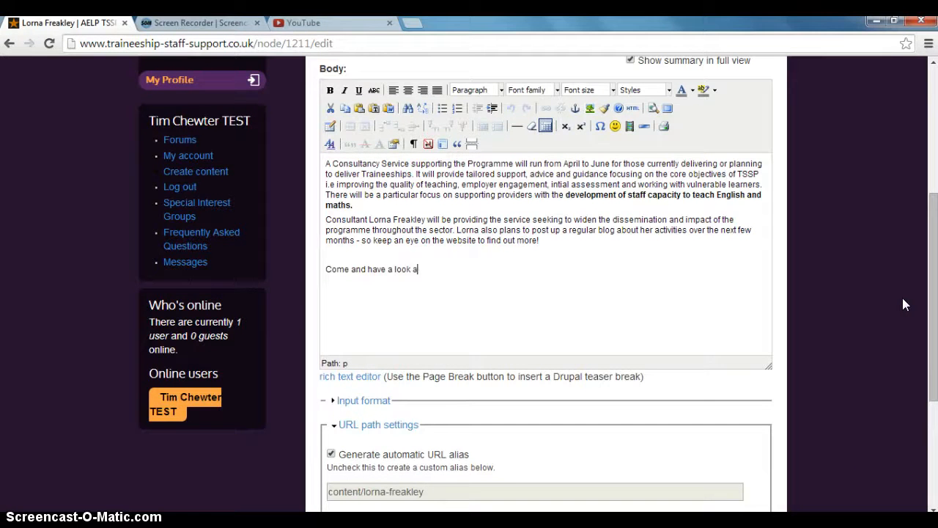
{"action": "type", "text": "t our new blog post for Ap"}
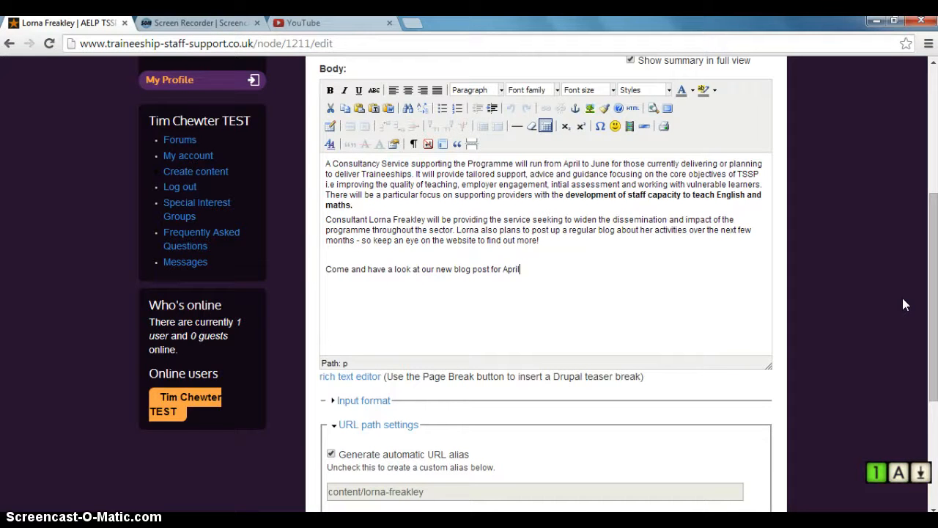
{"action": "type", "text": "ril."}
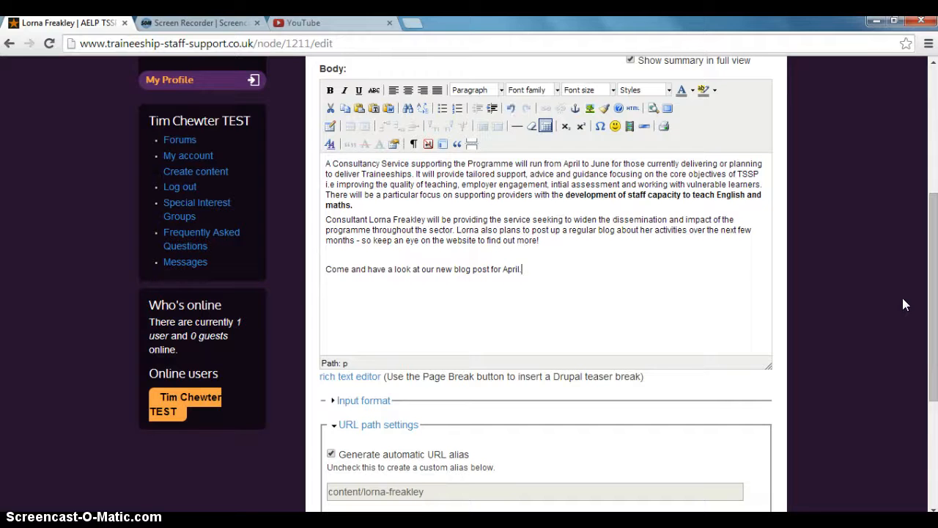
{"action": "type", "text": " click here"}
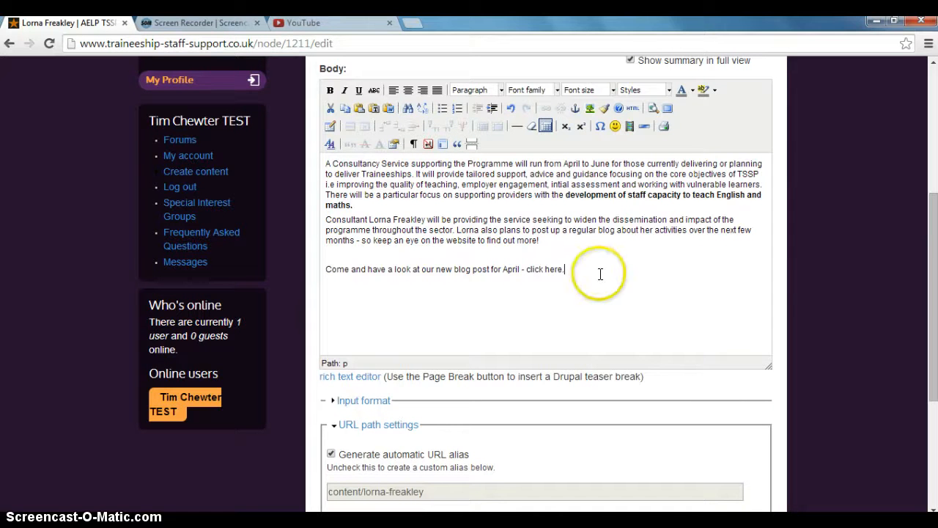
{"action": "type", "text": "."}
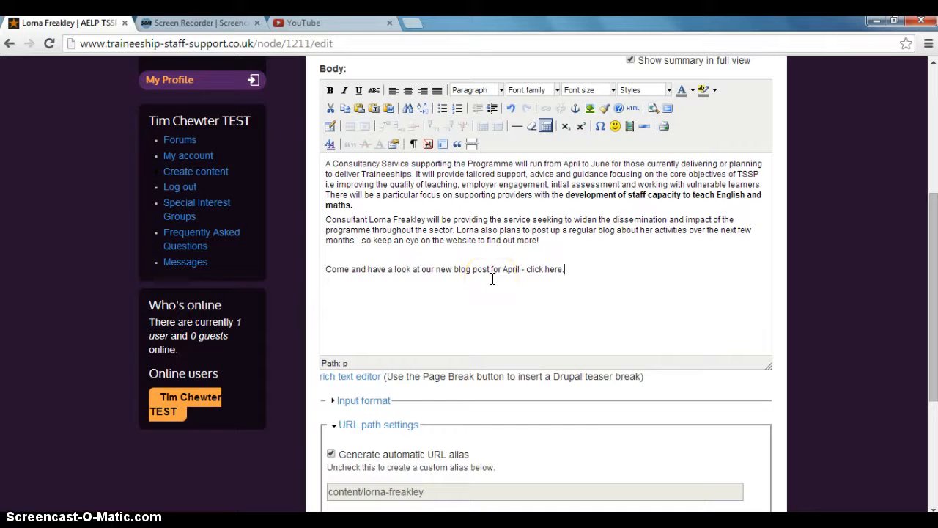
{"action": "key", "text": "BackSpace"}
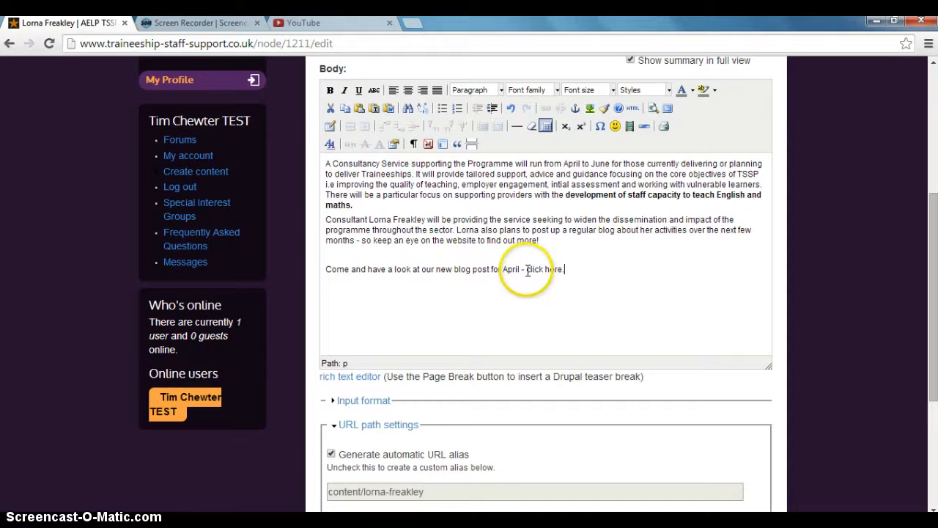
Turn "click here" into a link pointing to the copied April project update address.
{"action": "left_click", "coordinate": [528, 270]}
{"action": "left_click_drag", "start_coordinate": [528, 270], "coordinate": [563, 270]}
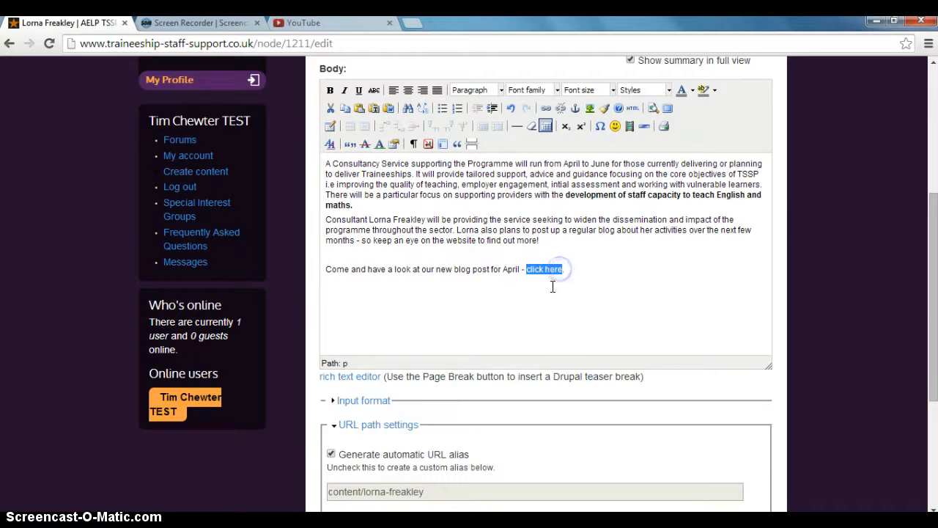
{"action": "left_click", "coordinate": [545, 110]}
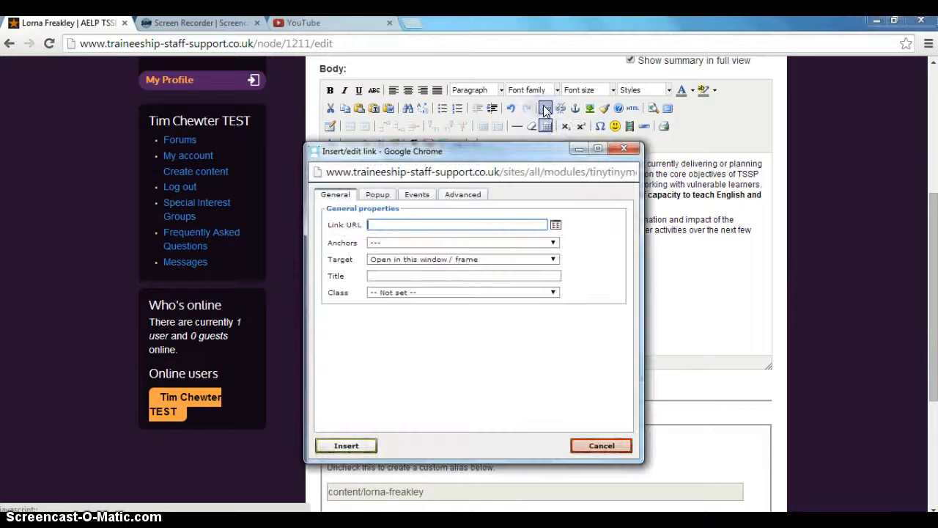
{"action": "left_click", "coordinate": [441, 223]}
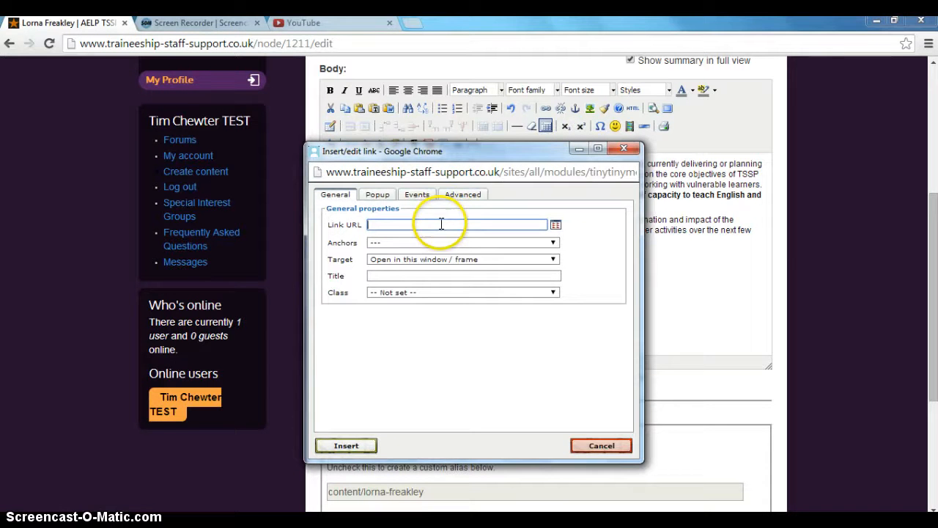
{"action": "right_click", "coordinate": [441, 223]}
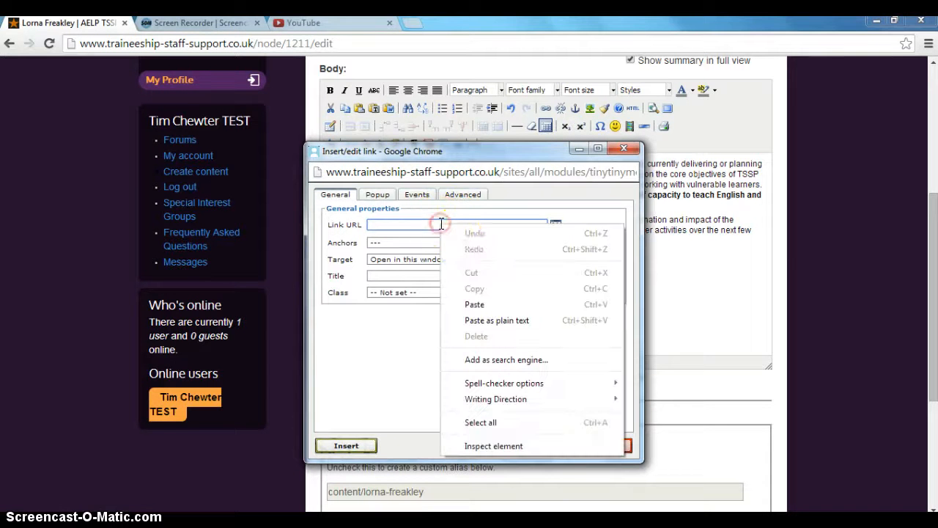
{"action": "left_click", "coordinate": [472, 305]}
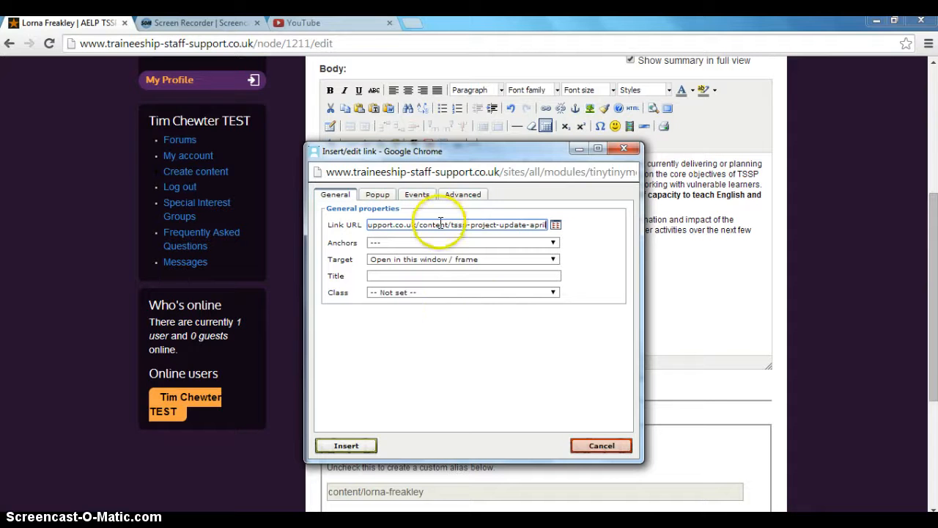
{"action": "left_click", "coordinate": [352, 444]}
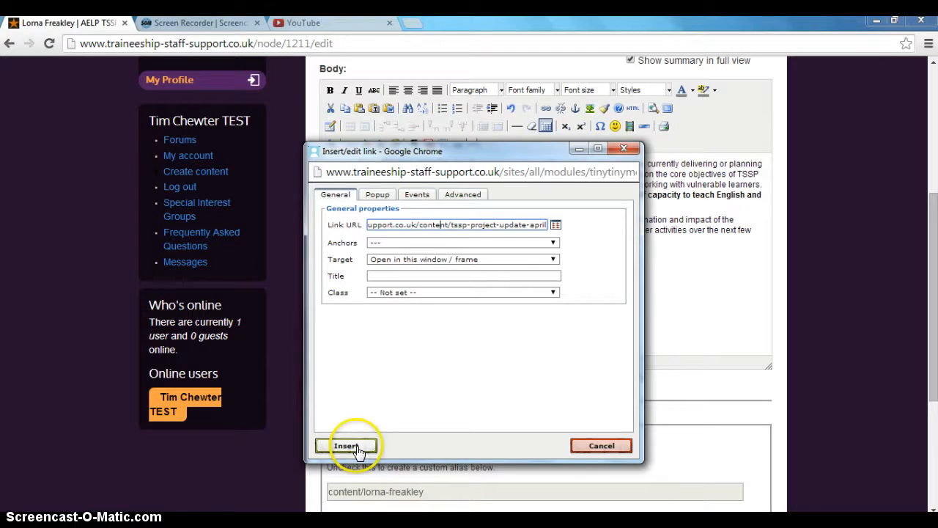
Insert the link and finish the sentence with a full stop after "click here".
{"action": "left_click", "coordinate": [539, 270]}
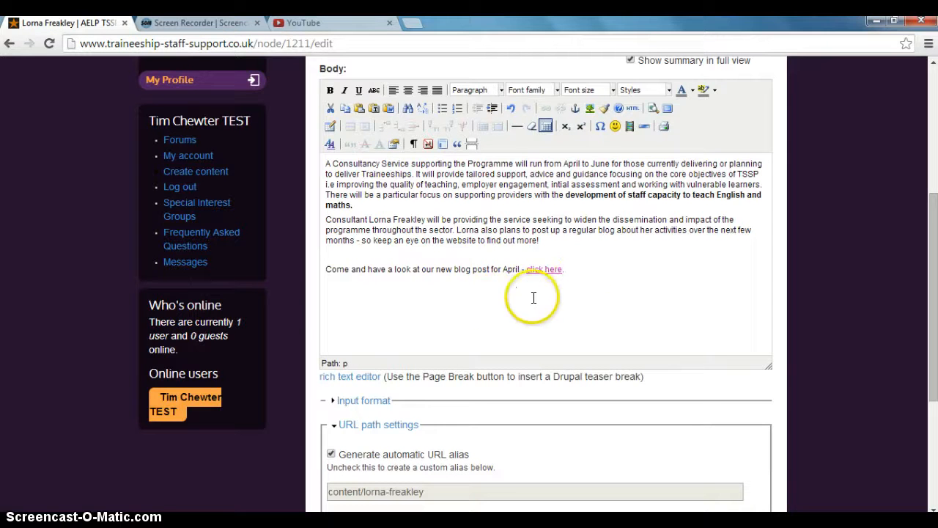
{"action": "type", "text": "."}
{"action": "key", "text": "BackSpace"}
Add a new line below reading "Check out our new guide we have just drafted - leave a comment and tell us what you think!".
{"action": "left_click", "coordinate": [507, 290]}
{"action": "scroll", "coordinate": [454, 242], "scroll_direction": "down", "scroll_amount": 2}
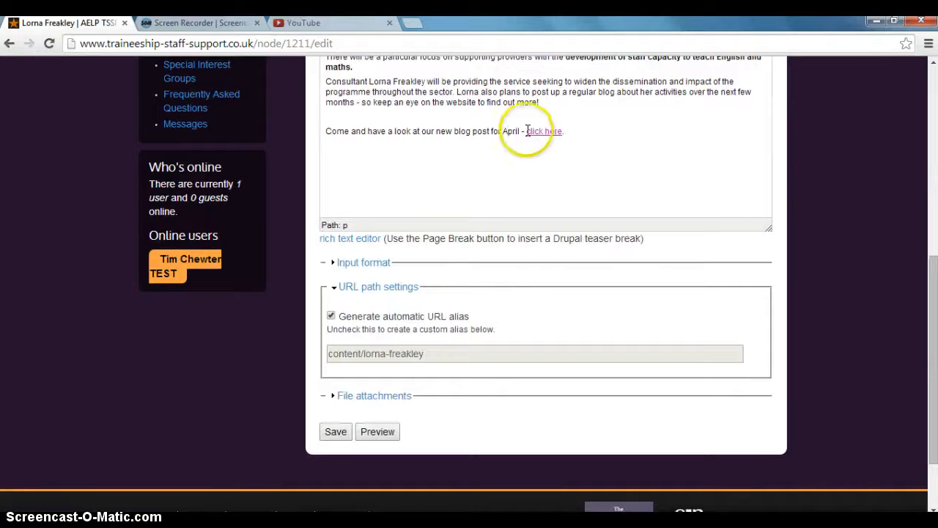
{"action": "scroll", "coordinate": [551, 185], "scroll_direction": "up", "scroll_amount": 1}
{"action": "left_click", "coordinate": [577, 201]}
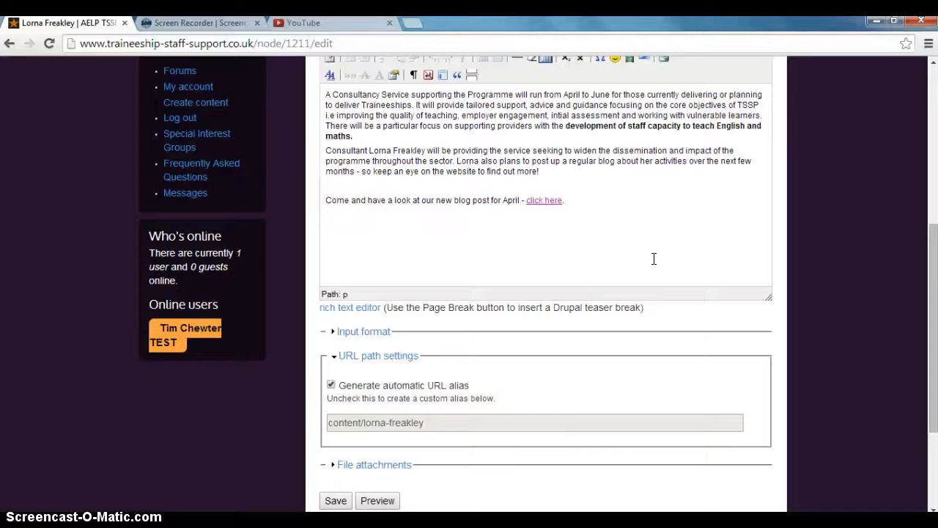
{"action": "type", "text": "CH"}
{"action": "key", "text": "BackSpace"}
{"action": "key", "text": "Caps_Lock"}
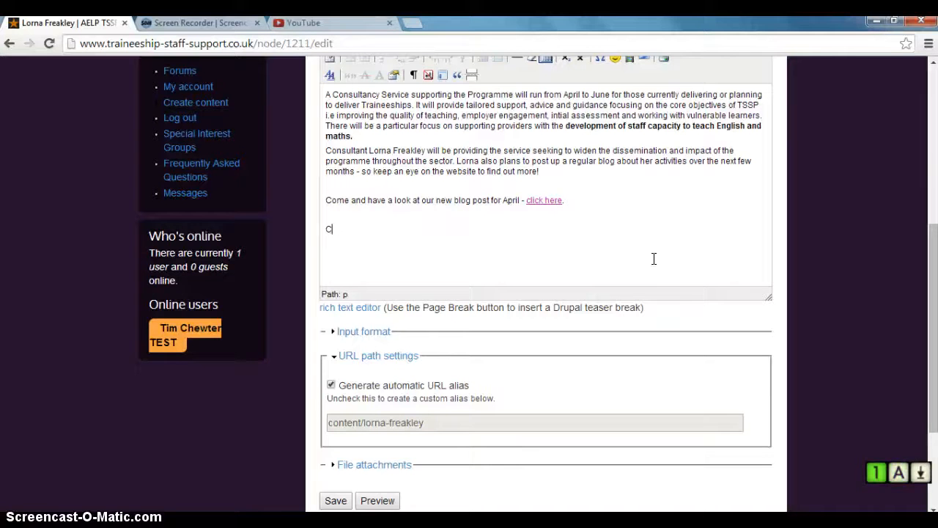
{"action": "type", "text": "heck out our new guide we have just drafted - leave a comment and tell us what you think!"}
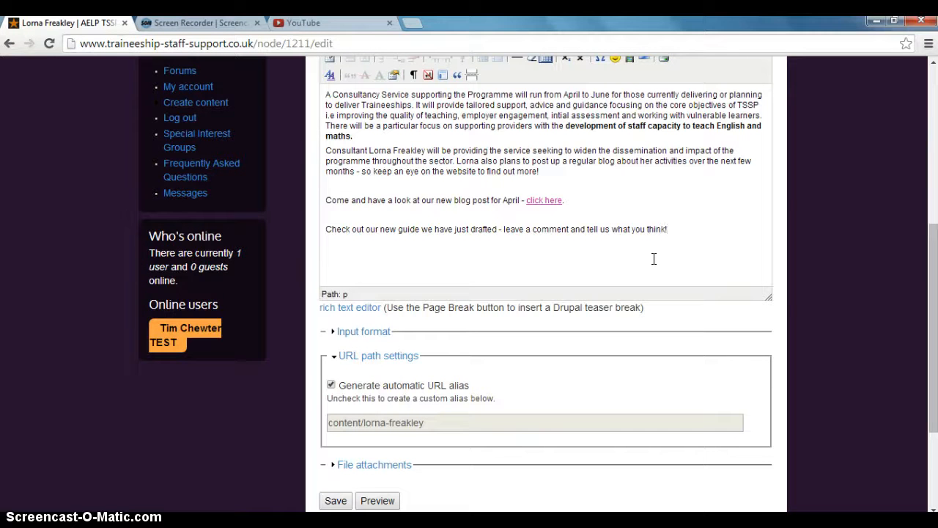
{"action": "left_click", "coordinate": [644, 247]}
{"action": "scroll", "coordinate": [635, 235], "scroll_direction": "down", "scroll_amount": 3}
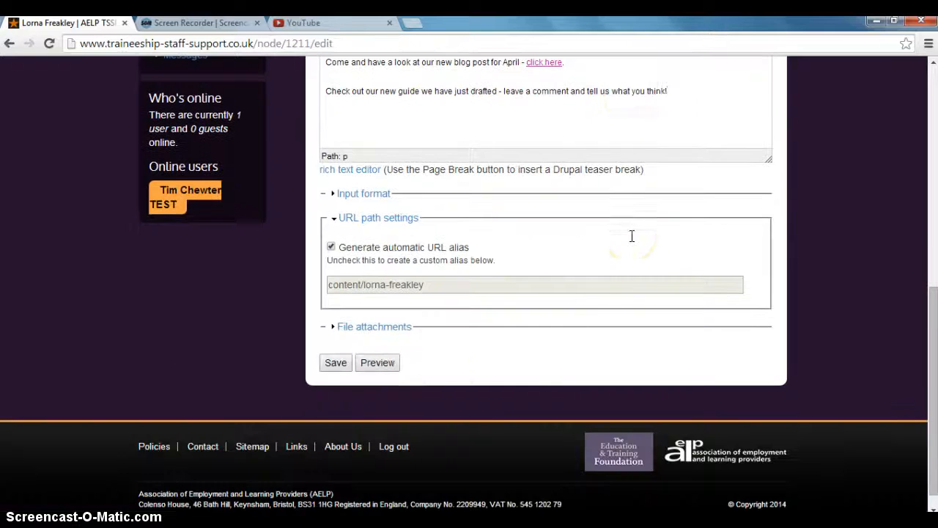
{"action": "left_click", "coordinate": [533, 371]}
{"action": "left_click", "coordinate": [402, 330]}
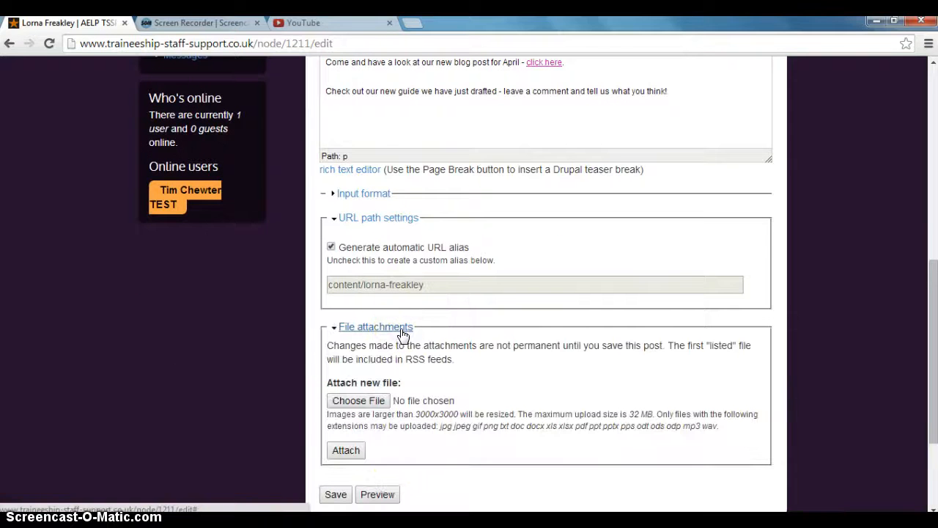
{"action": "scroll", "coordinate": [403, 336], "scroll_direction": "down", "scroll_amount": 1}
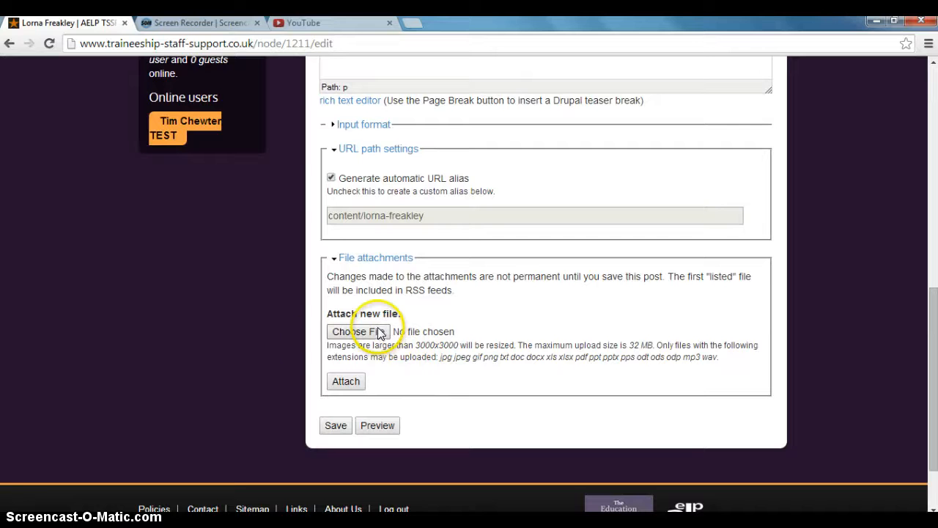
{"action": "left_click", "coordinate": [346, 336]}
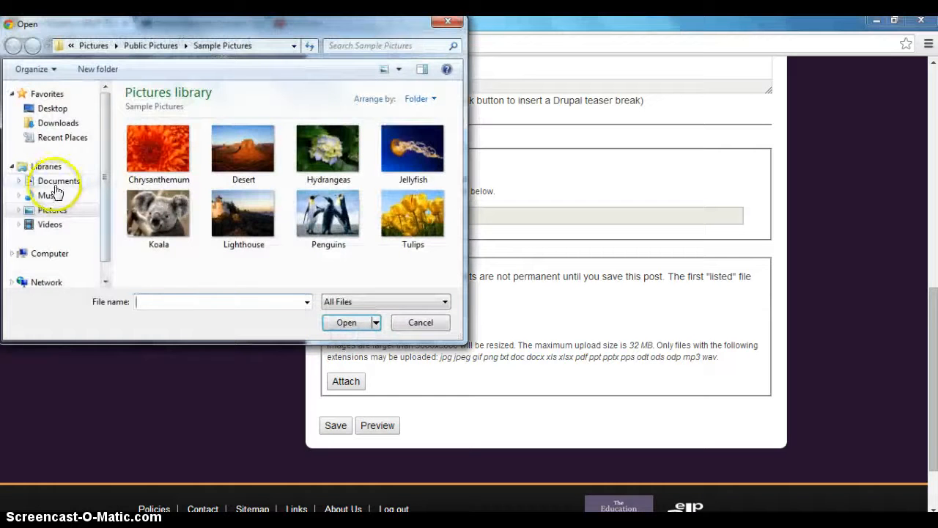
{"action": "left_click", "coordinate": [57, 183]}
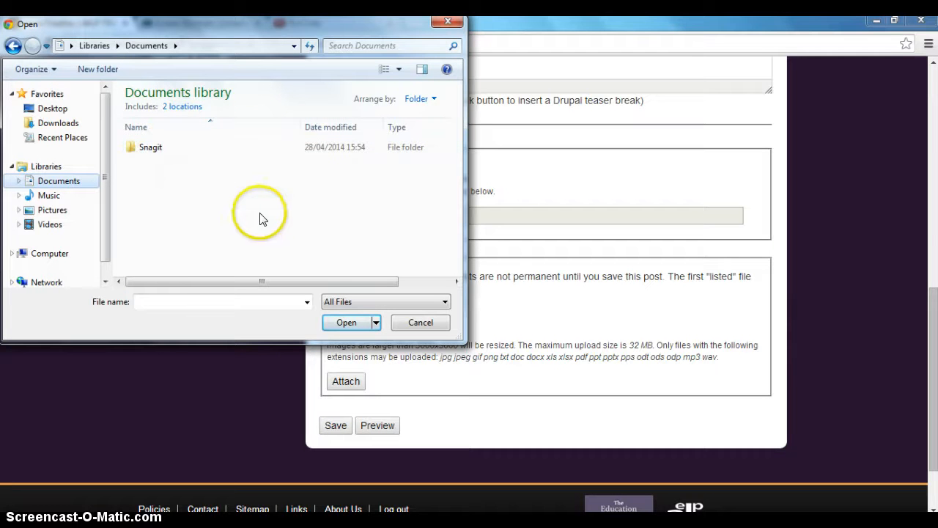
{"action": "left_click", "coordinate": [447, 24]}
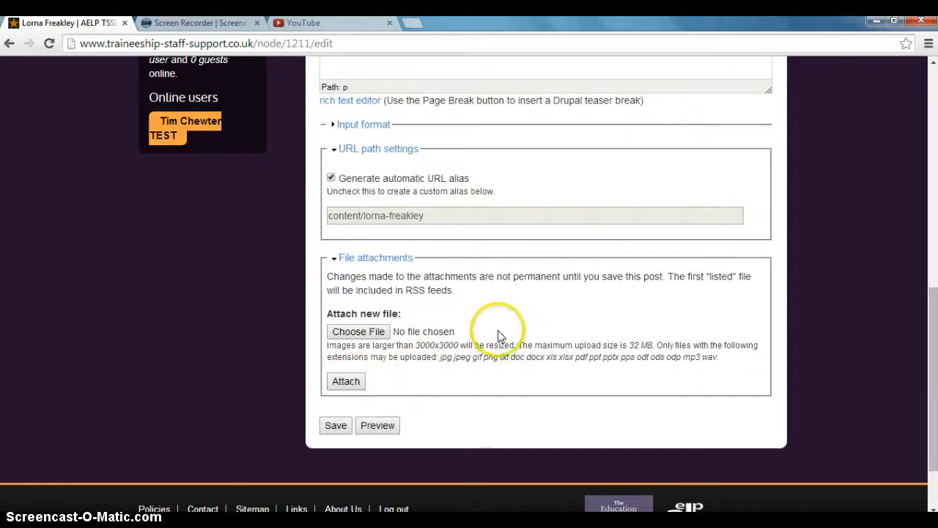
Save the edited page.
{"action": "scroll", "coordinate": [495, 334], "scroll_direction": "up", "scroll_amount": 1}
{"action": "scroll", "coordinate": [490, 333], "scroll_direction": "up", "scroll_amount": 2}
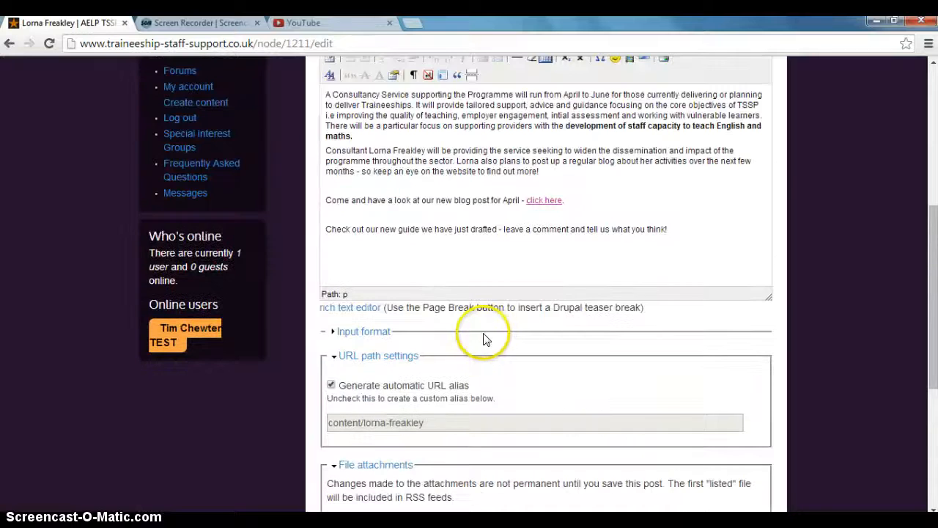
{"action": "scroll", "coordinate": [480, 341], "scroll_direction": "down", "scroll_amount": 2}
{"action": "scroll", "coordinate": [481, 342], "scroll_direction": "down", "scroll_amount": 1}
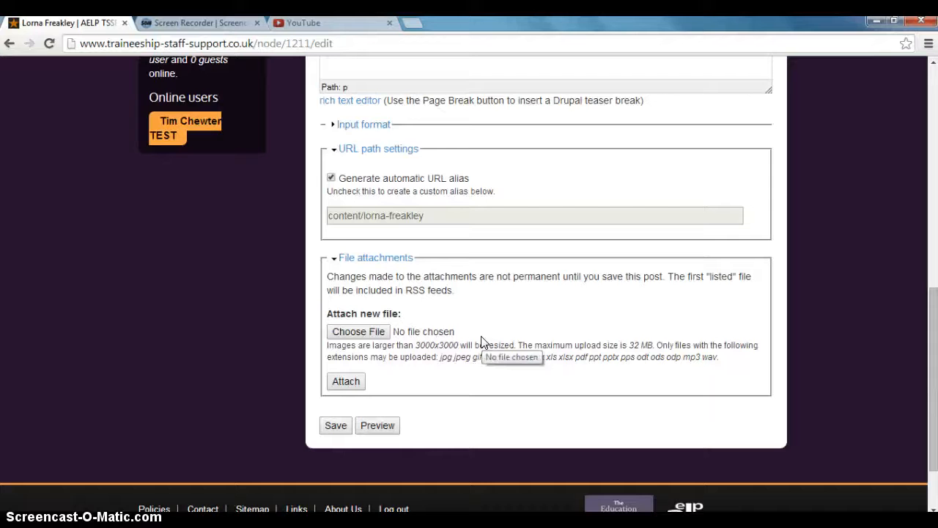
{"action": "scroll", "coordinate": [481, 342], "scroll_direction": "up", "scroll_amount": 1}
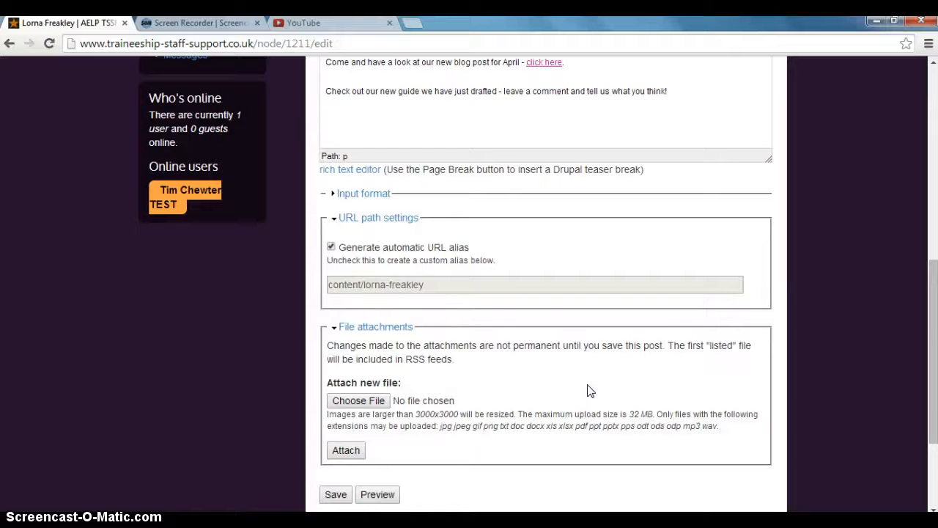
{"action": "scroll", "coordinate": [693, 347], "scroll_direction": "up", "scroll_amount": 2}
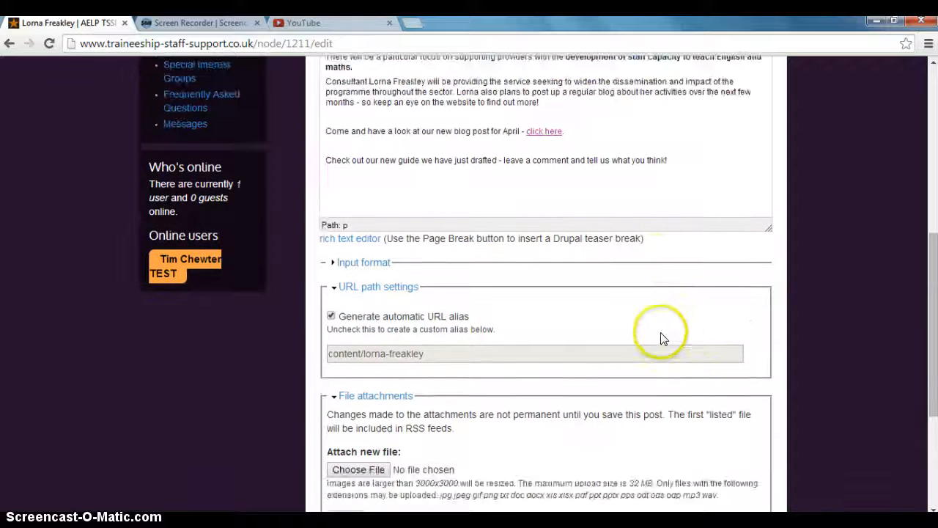
{"action": "scroll", "coordinate": [655, 331], "scroll_direction": "down", "scroll_amount": 2}
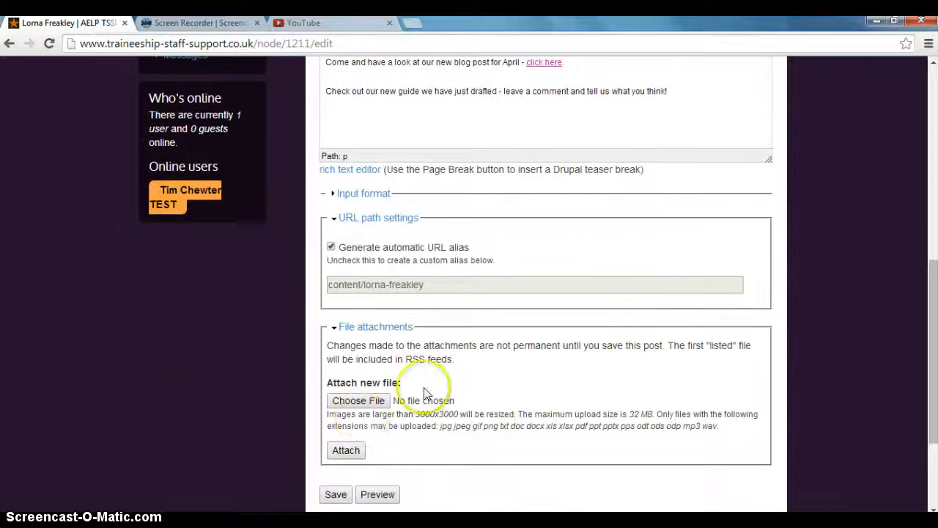
{"action": "scroll", "coordinate": [475, 414], "scroll_direction": "down", "scroll_amount": 2}
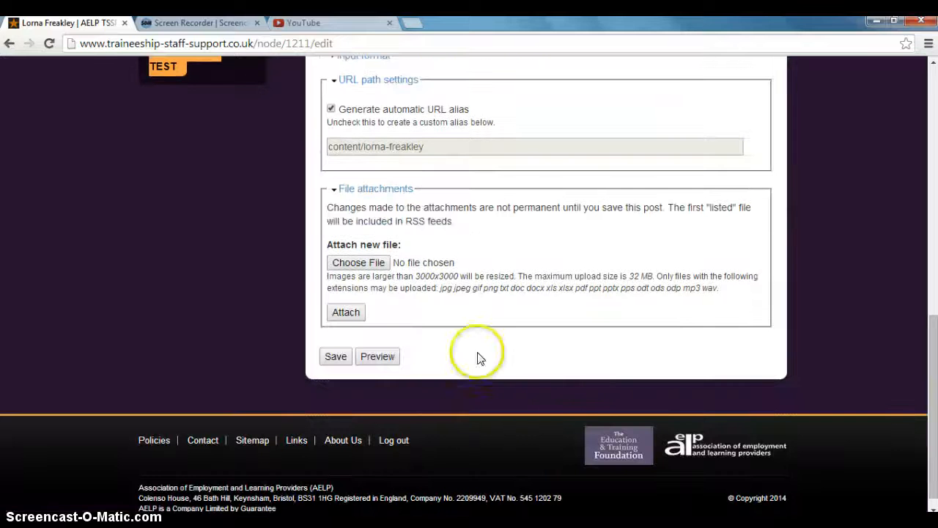
{"action": "left_click", "coordinate": [335, 364]}
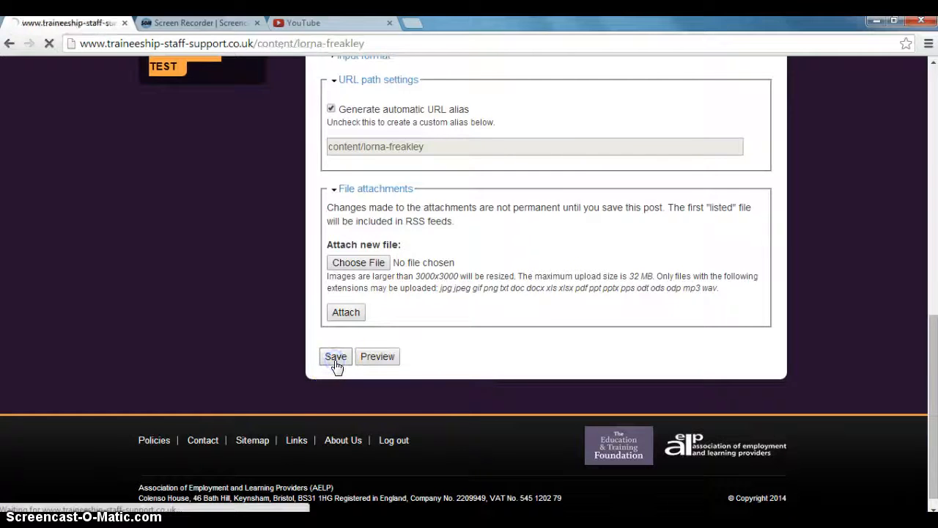
Reopen the page for editing and preview it.
{"action": "scroll", "coordinate": [344, 364], "scroll_direction": "down", "scroll_amount": 4}
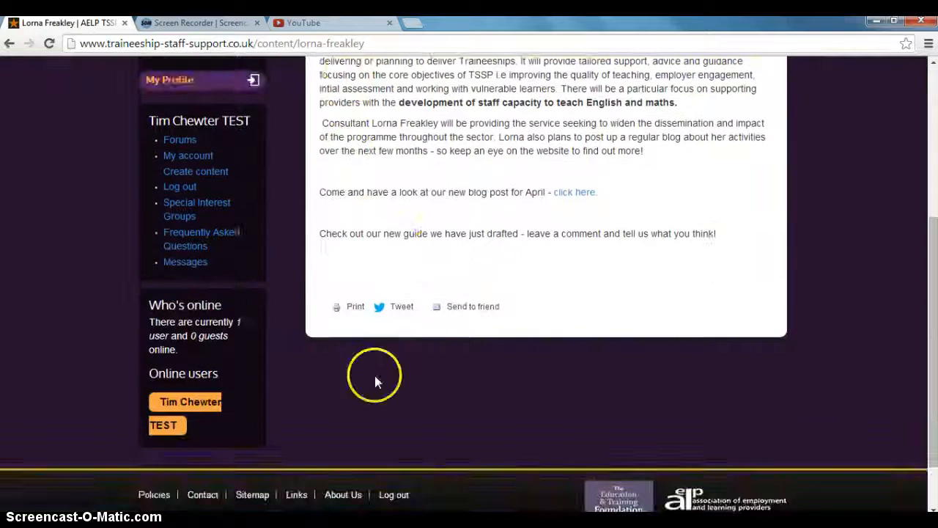
{"action": "scroll", "coordinate": [429, 325], "scroll_direction": "up", "scroll_amount": 2}
{"action": "left_click", "coordinate": [379, 158]}
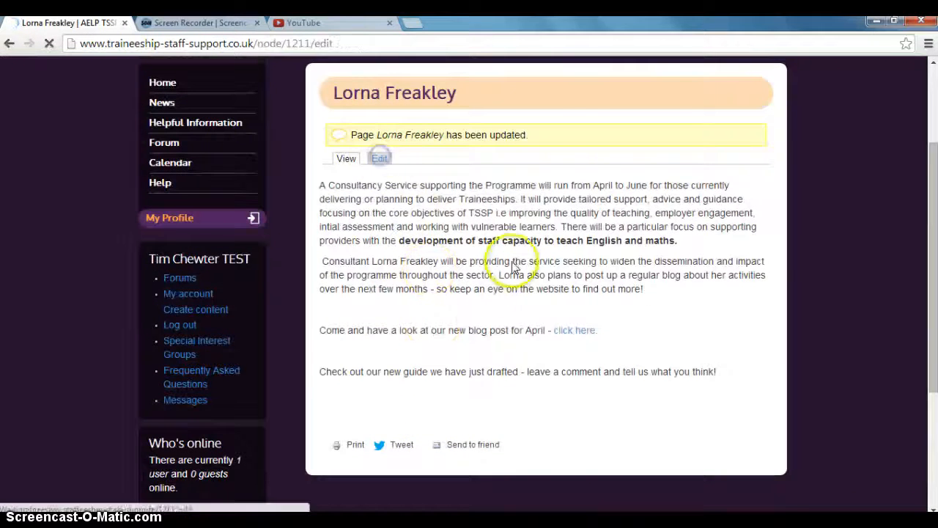
{"action": "scroll", "coordinate": [498, 273], "scroll_direction": "down", "scroll_amount": 3}
{"action": "scroll", "coordinate": [497, 272], "scroll_direction": "down", "scroll_amount": 4}
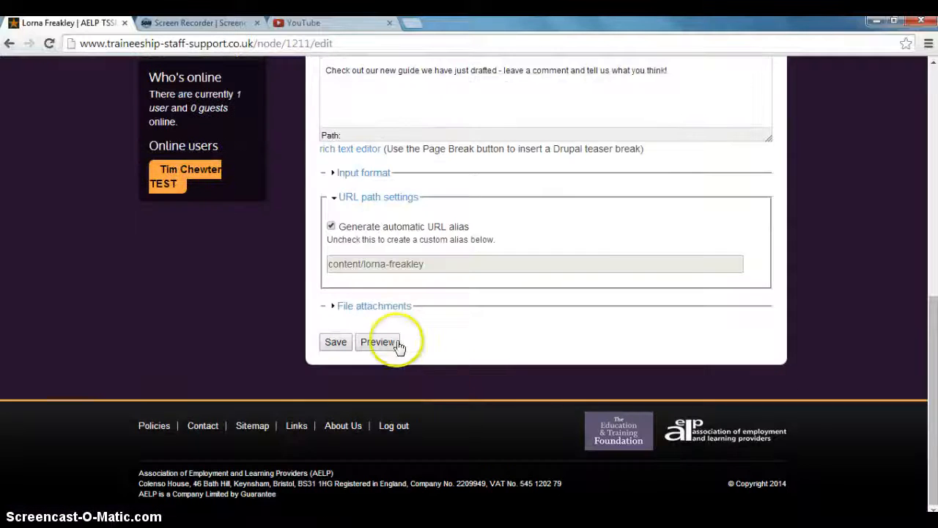
{"action": "left_click", "coordinate": [377, 342]}
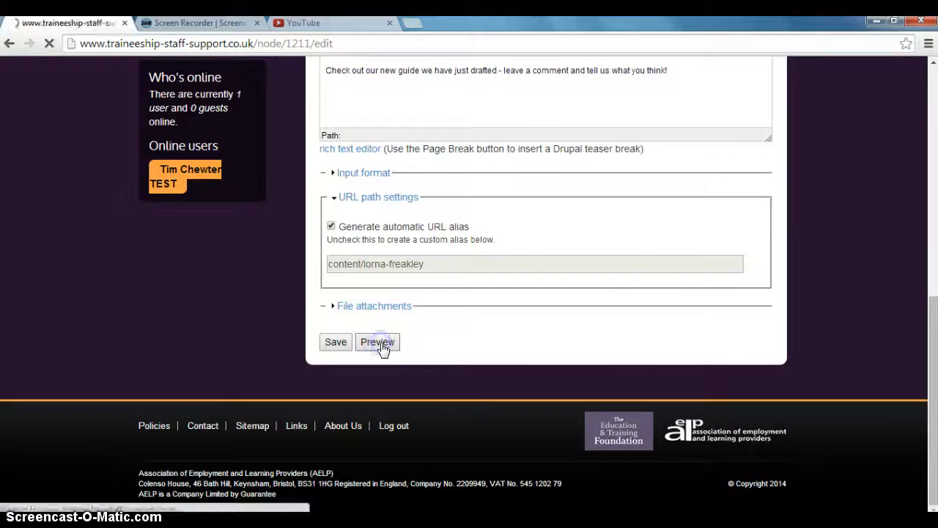
Review the preview and save the page again.
{"action": "scroll", "coordinate": [629, 413], "scroll_direction": "down", "scroll_amount": 1}
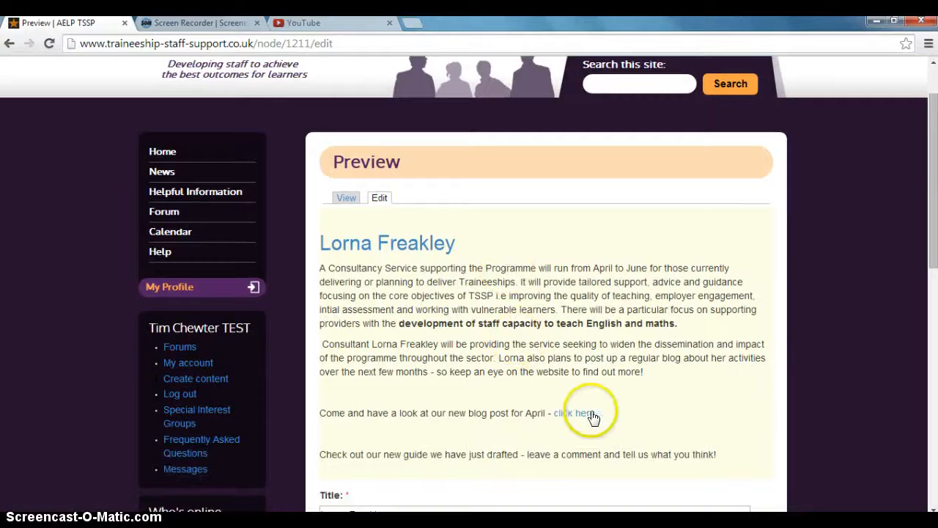
{"action": "scroll", "coordinate": [586, 415], "scroll_direction": "down", "scroll_amount": 1}
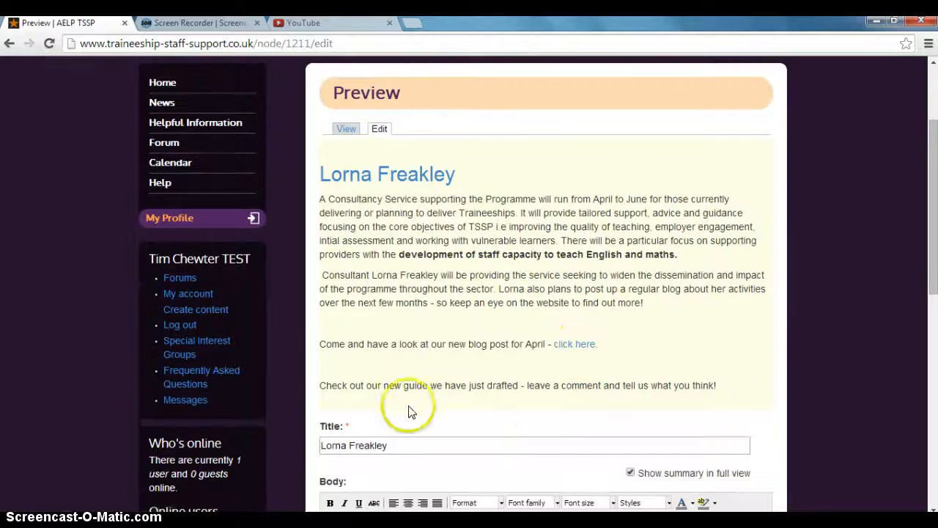
{"action": "scroll", "coordinate": [539, 410], "scroll_direction": "up", "scroll_amount": 1}
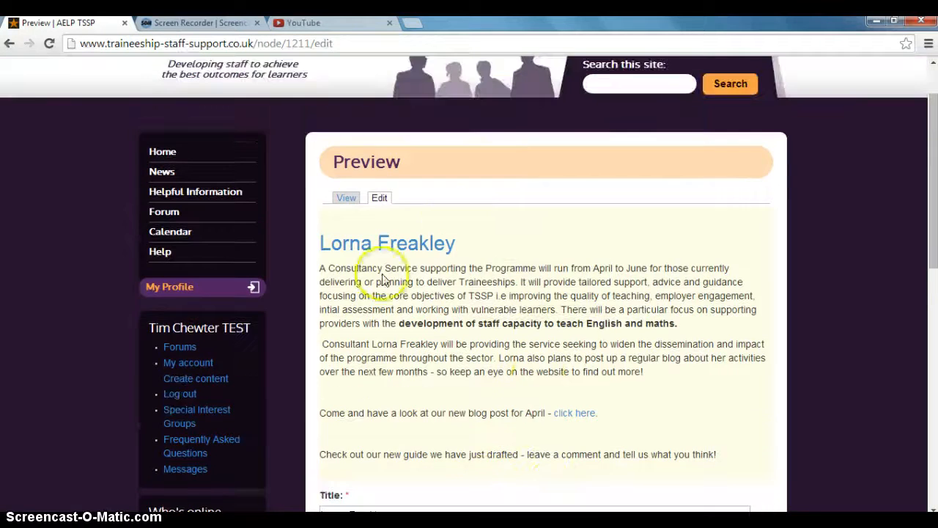
{"action": "scroll", "coordinate": [538, 381], "scroll_direction": "down", "scroll_amount": 1}
{"action": "scroll", "coordinate": [576, 384], "scroll_direction": "down", "scroll_amount": 8}
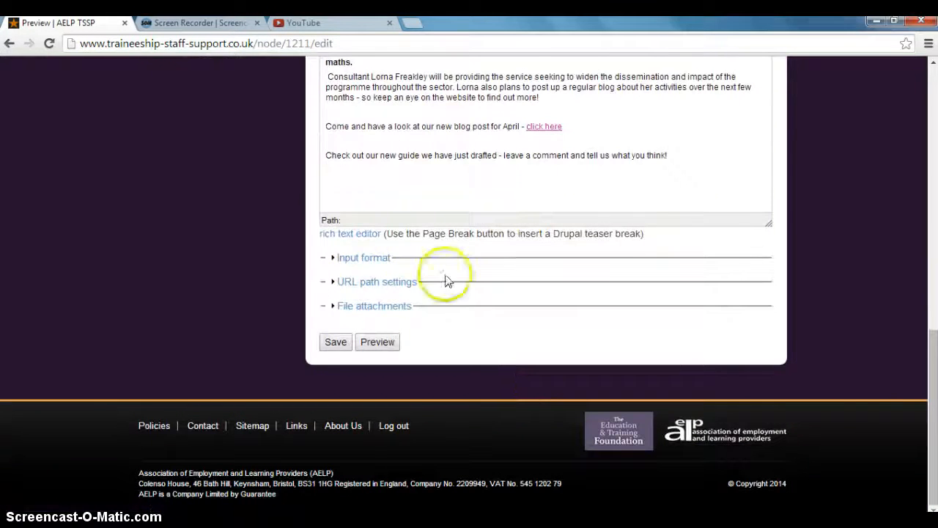
{"action": "left_click", "coordinate": [335, 342]}
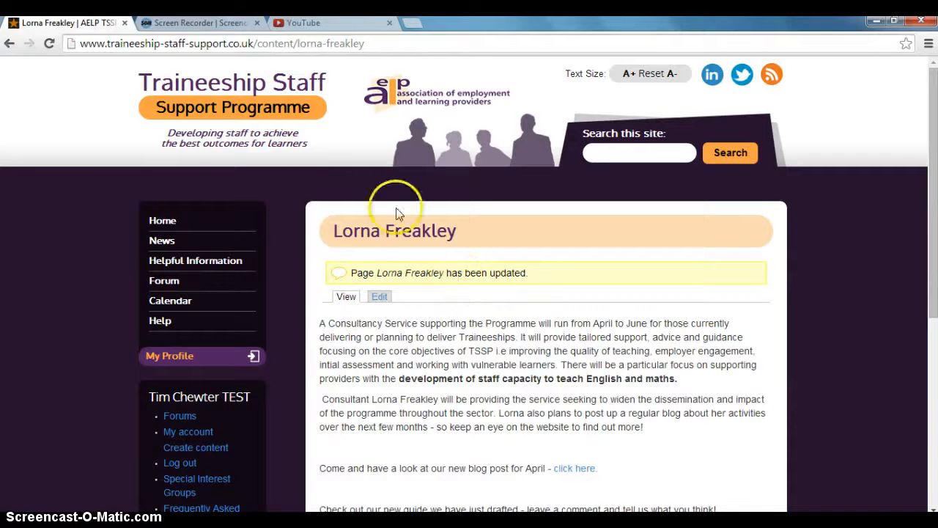
Return to the TSSP Consultancy Service page via Home and Projects.
{"action": "left_click", "coordinate": [168, 227]}
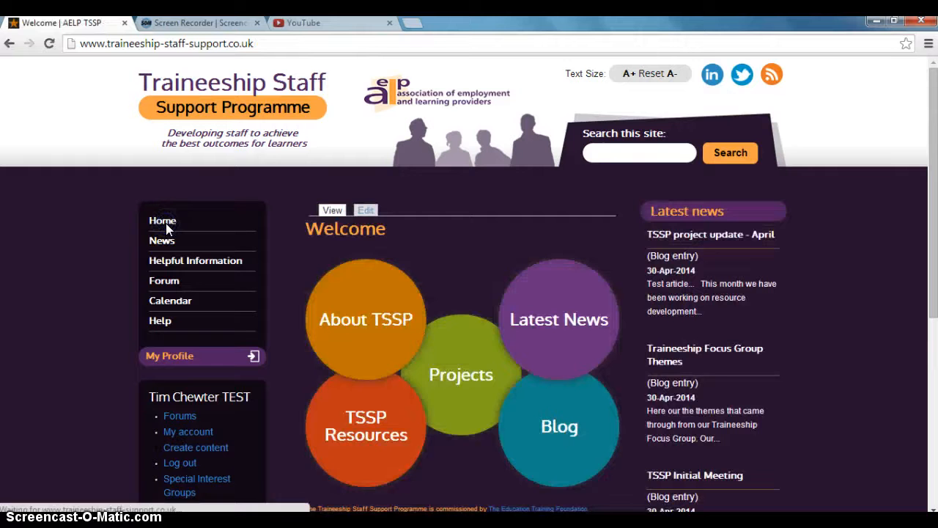
{"action": "left_click", "coordinate": [478, 375]}
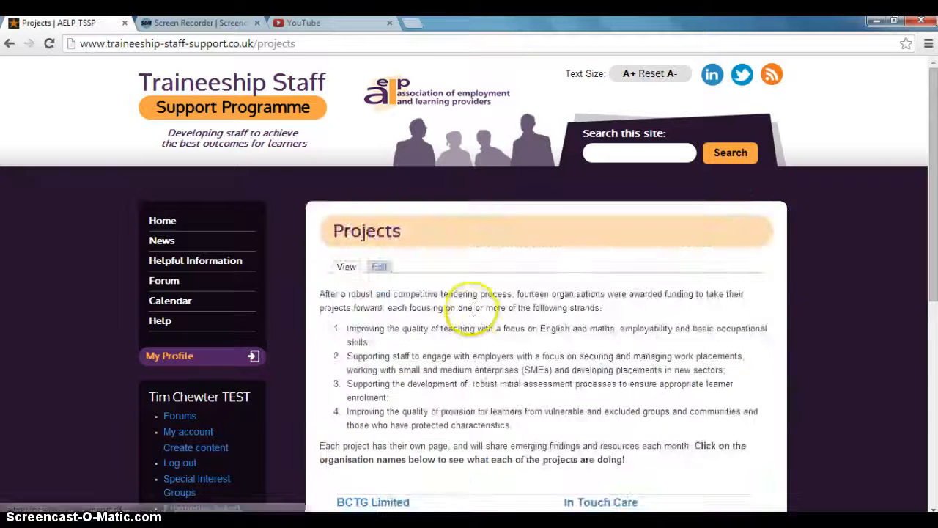
{"action": "scroll", "coordinate": [469, 300], "scroll_direction": "down", "scroll_amount": 4}
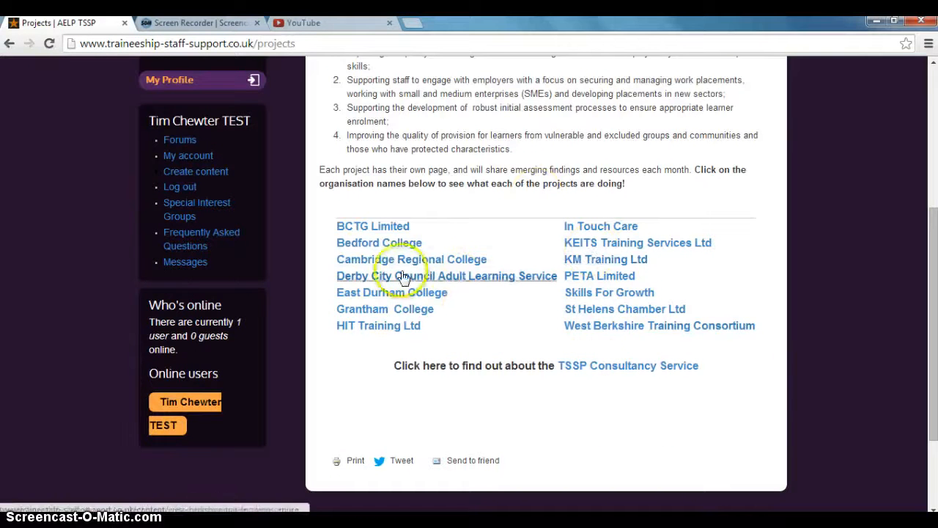
{"action": "left_click", "coordinate": [608, 372]}
Follow the new "click here" link to check that it opens the April project update.
{"action": "scroll", "coordinate": [533, 230], "scroll_direction": "down", "scroll_amount": 1}
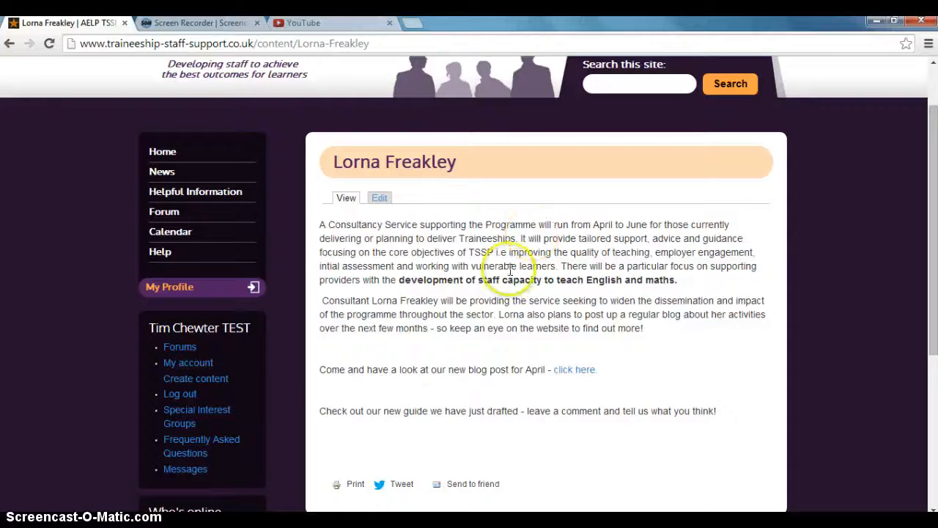
{"action": "scroll", "coordinate": [429, 304], "scroll_direction": "down", "scroll_amount": 1}
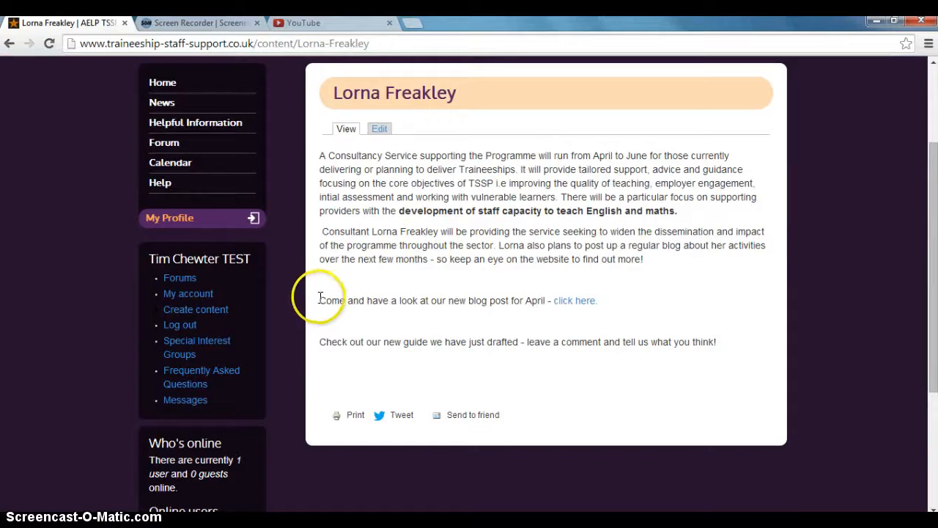
{"action": "left_click_drag", "start_coordinate": [320, 298], "coordinate": [634, 302]}
{"action": "left_click", "coordinate": [635, 318]}
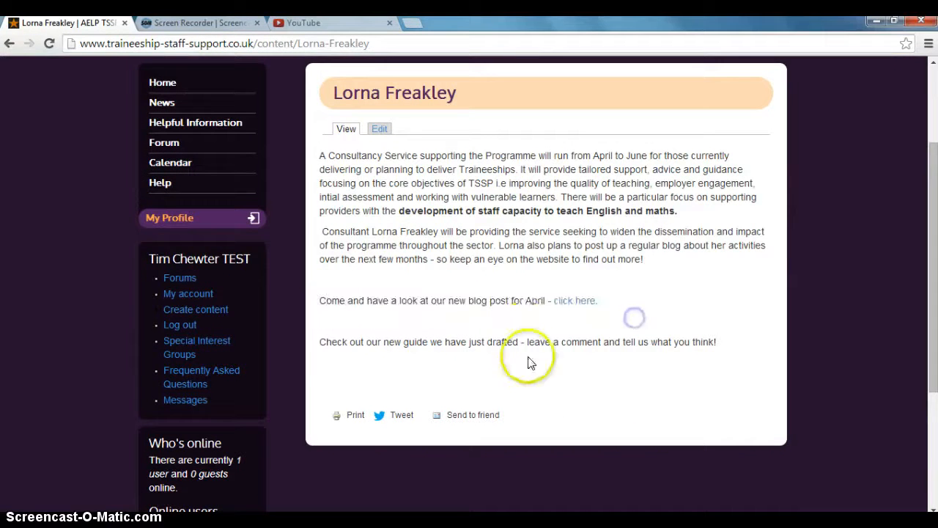
{"action": "left_click", "coordinate": [571, 303]}
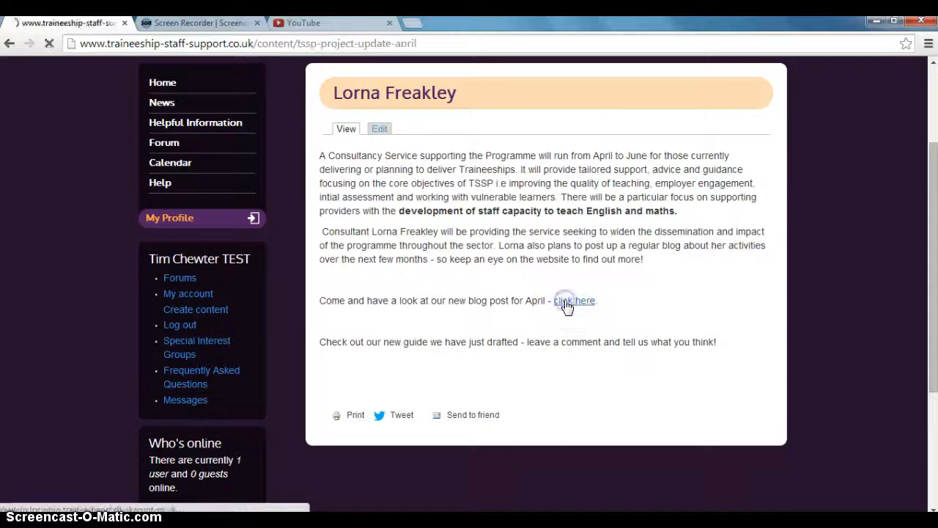
Read through the TSSP project update - April blog post that the link opened.
{"action": "scroll", "coordinate": [526, 342], "scroll_direction": "down", "scroll_amount": 1}
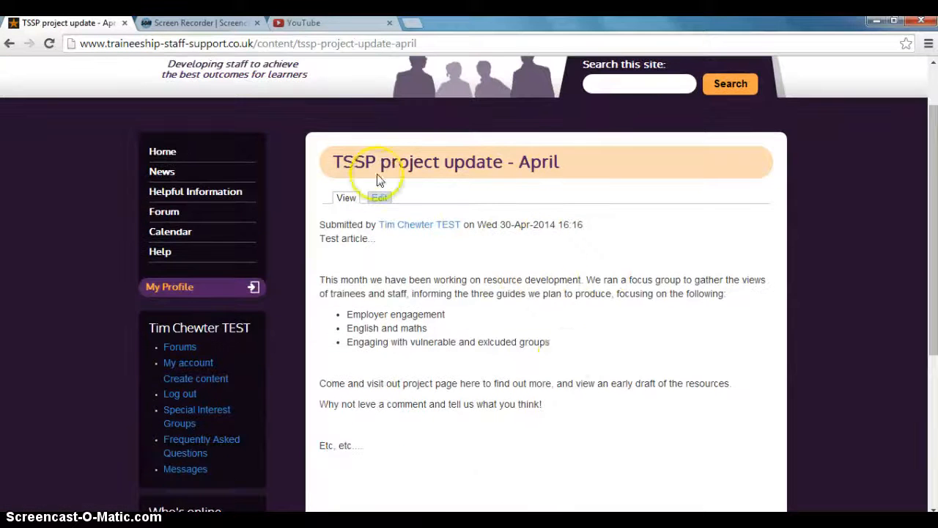
{"action": "scroll", "coordinate": [565, 360], "scroll_direction": "down", "scroll_amount": 1}
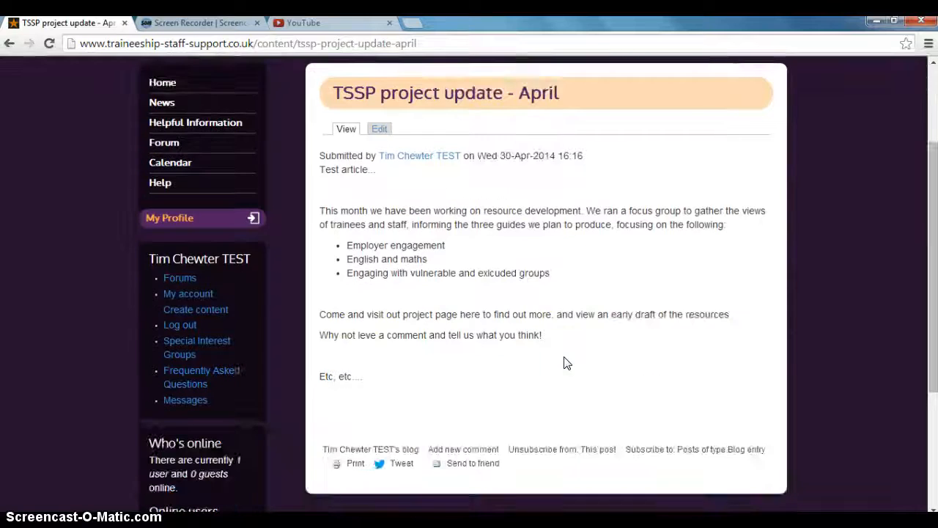
{"action": "scroll", "coordinate": [561, 352], "scroll_direction": "up", "scroll_amount": 2}
Return to the Home page and browse its content.
{"action": "left_click", "coordinate": [147, 220]}
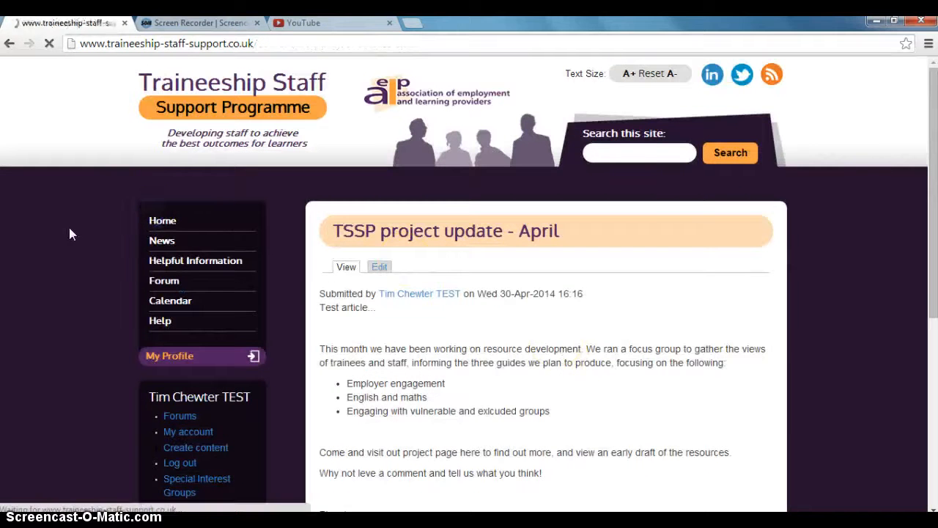
{"action": "scroll", "coordinate": [71, 231], "scroll_direction": "down", "scroll_amount": 1}
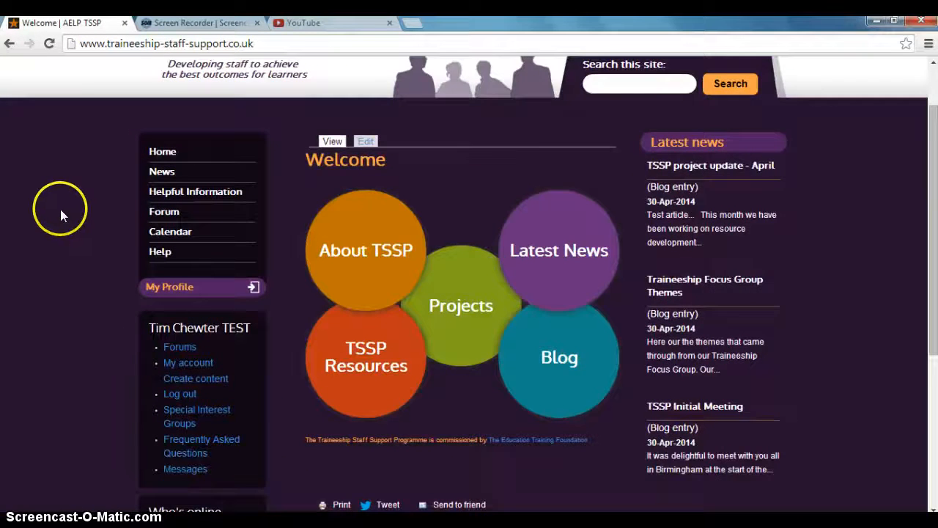
{"action": "scroll", "coordinate": [63, 214], "scroll_direction": "down", "scroll_amount": 1}
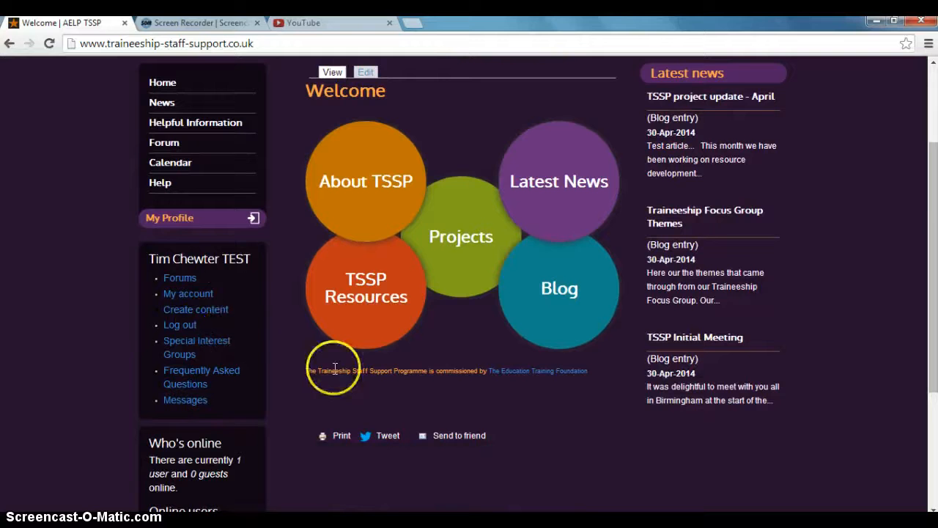
{"action": "scroll", "coordinate": [335, 375], "scroll_direction": "up", "scroll_amount": 1}
{"action": "scroll", "coordinate": [323, 370], "scroll_direction": "up", "scroll_amount": 1}
{"action": "scroll", "coordinate": [311, 367], "scroll_direction": "down", "scroll_amount": 3}
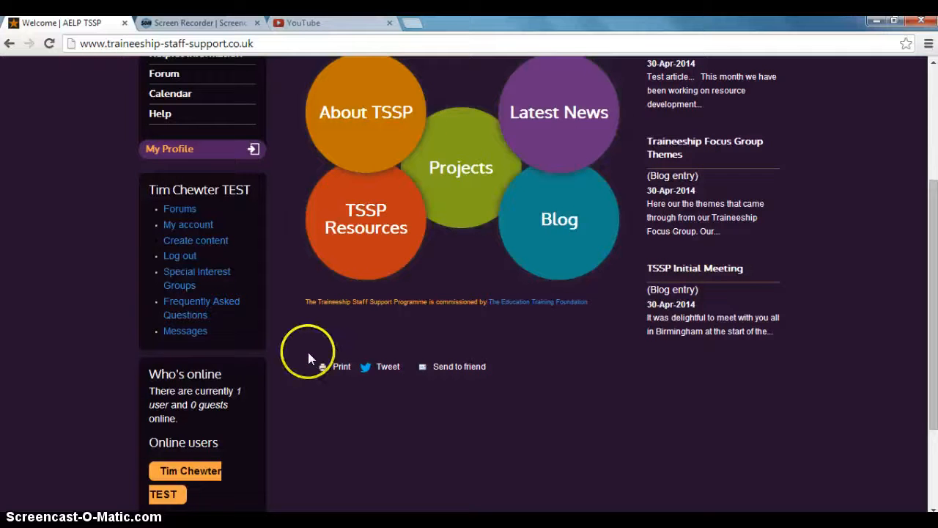
{"action": "scroll", "coordinate": [305, 341], "scroll_direction": "up", "scroll_amount": 2}
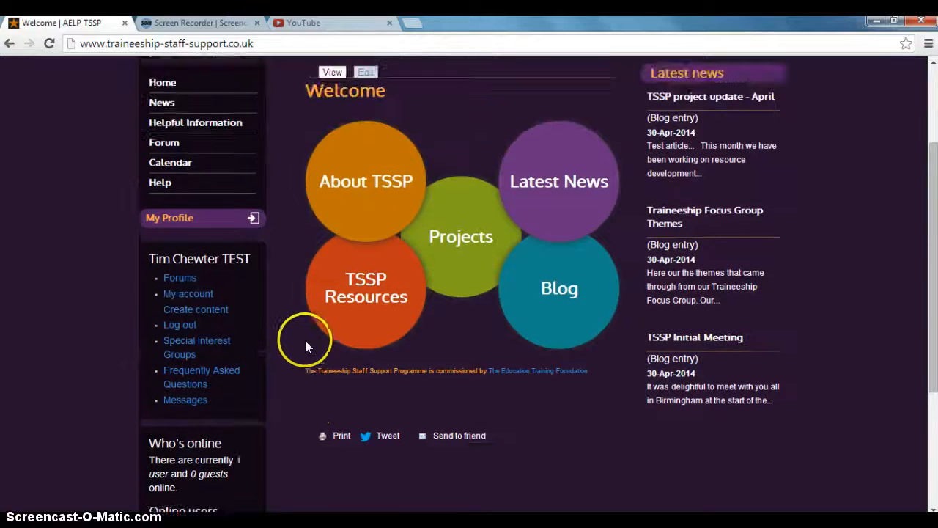